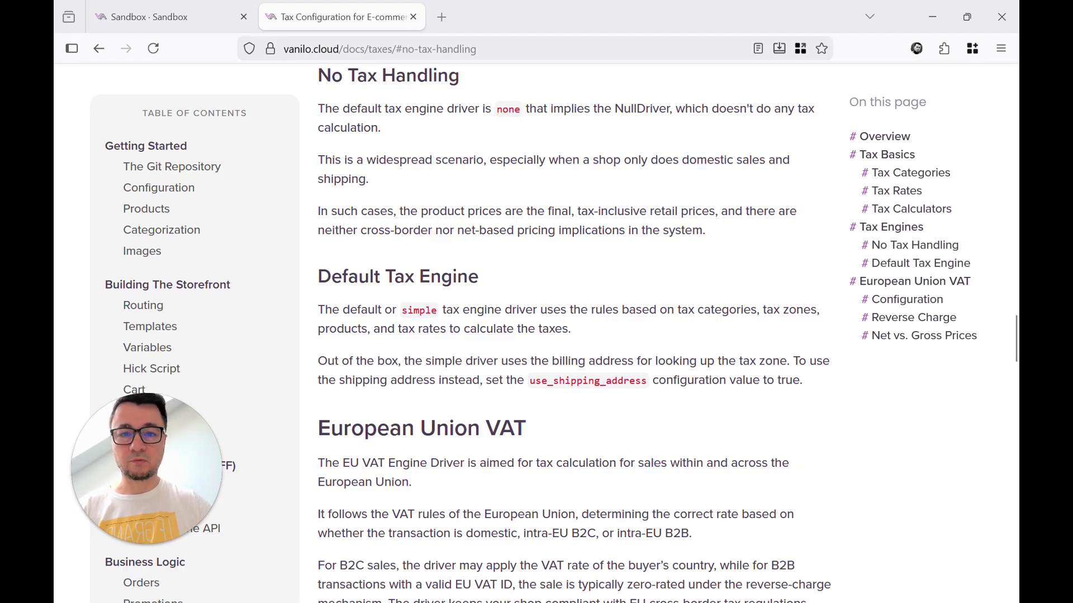
Step: Switch to Notepad++, widen the folder workspace area slightly and save vanilo.json
key("alt+Tab")
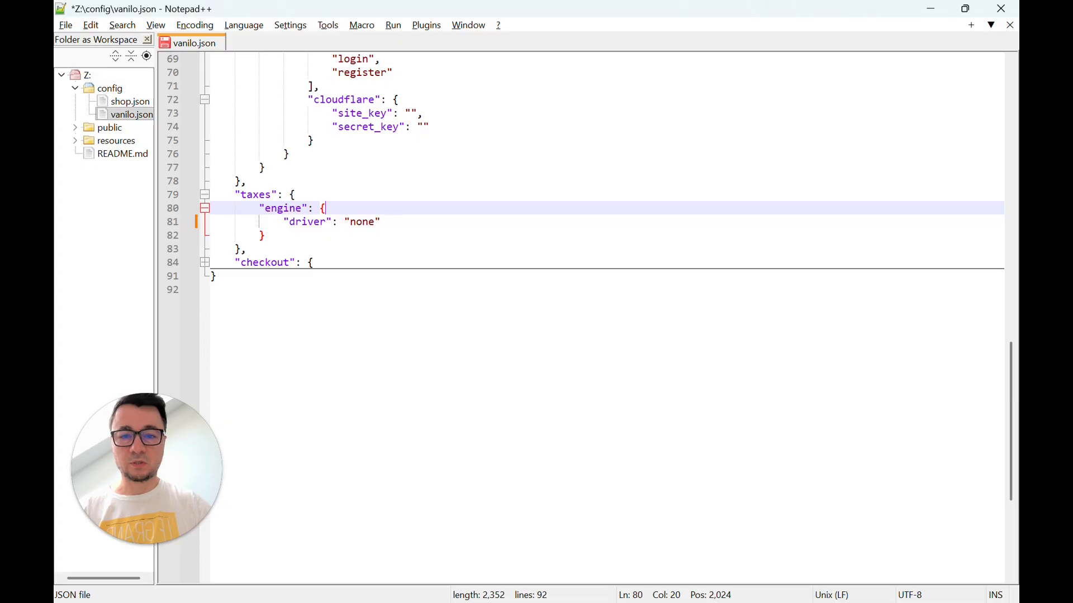
left_click(356, 196)
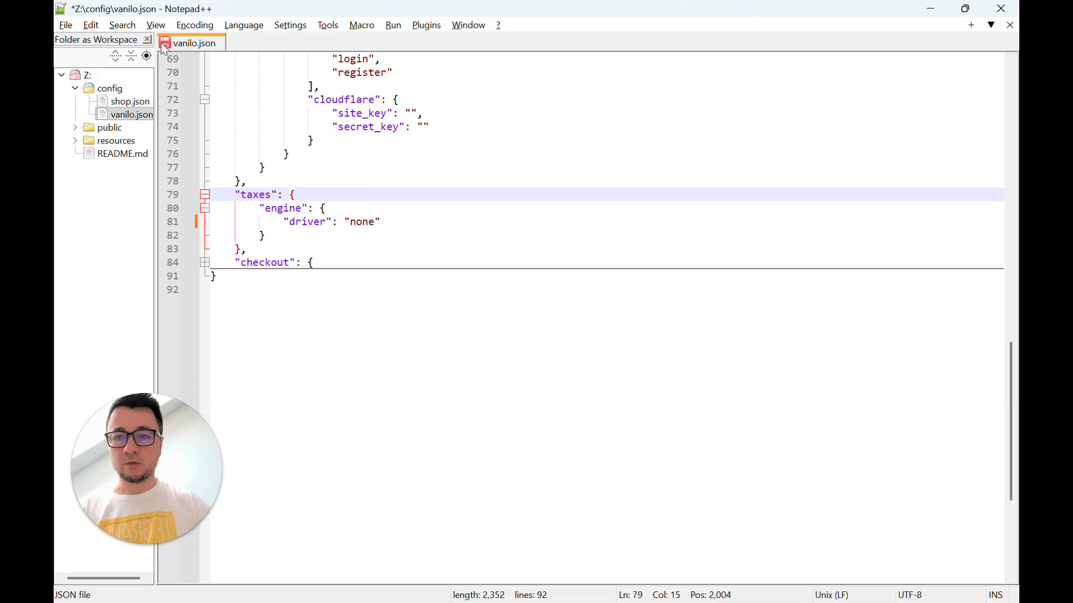
left_click_drag(156, 122, 175, 127)
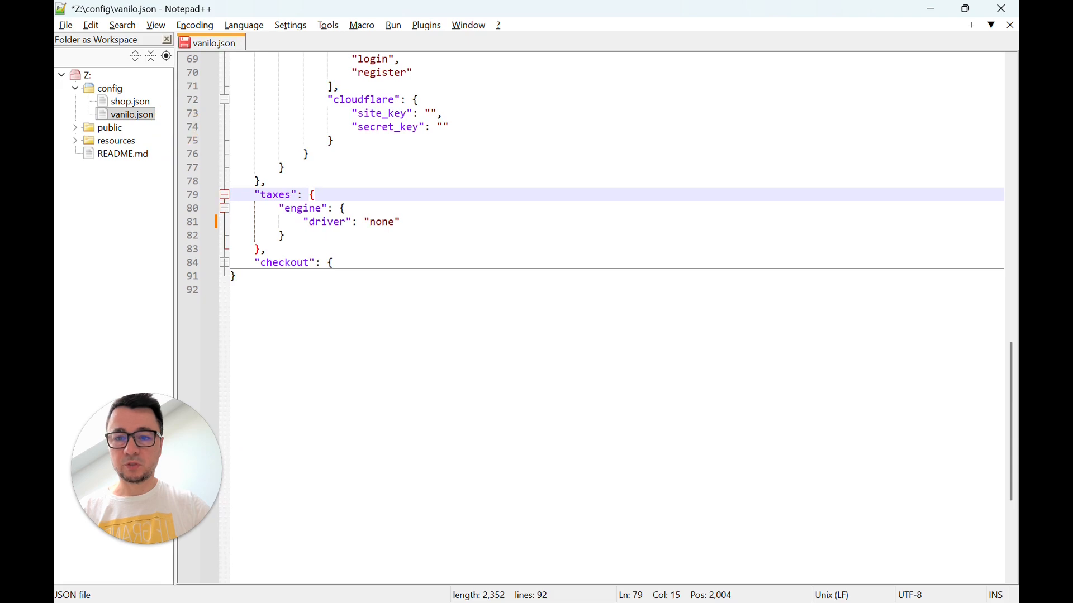
left_click(304, 208)
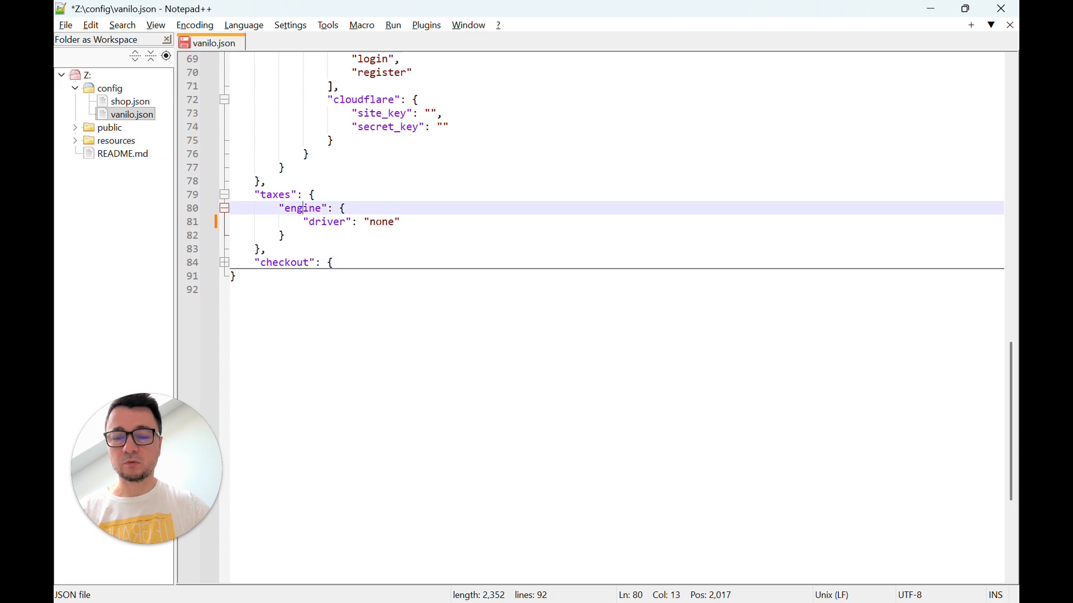
key("ctrl+s")
Step: Switch to the Sandbox shop in the browser and add the Brr Brr Patapim product to the cart
key("alt+Tab")
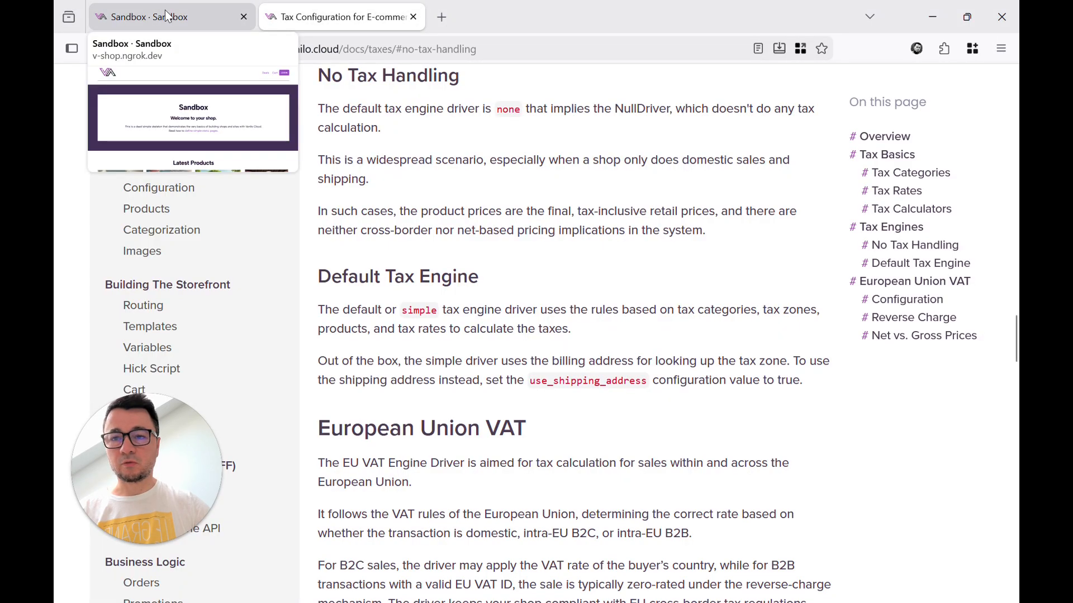
left_click(167, 17)
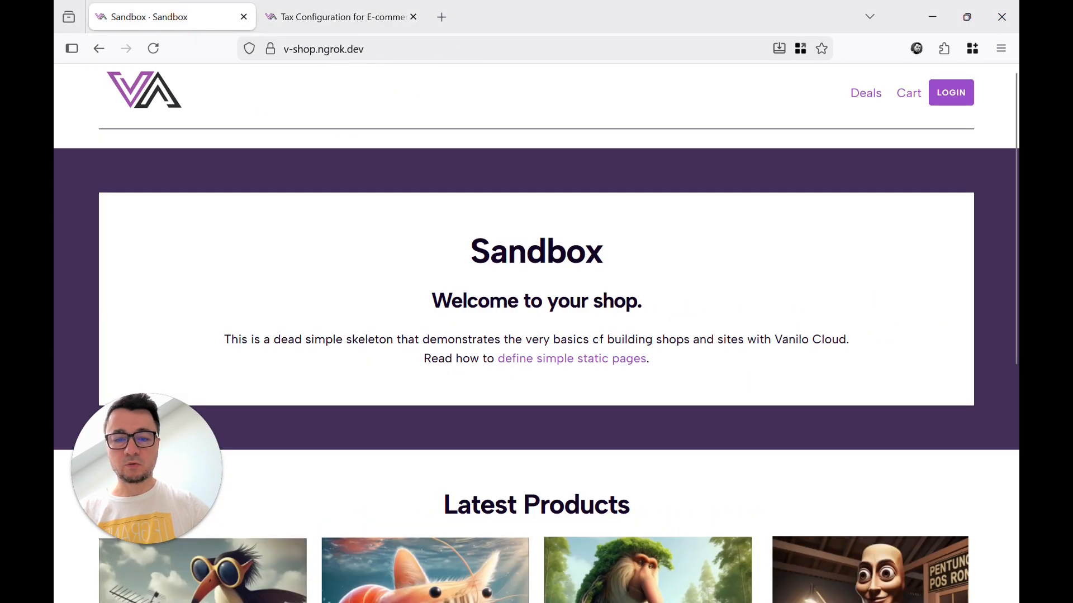
scroll(597, 337, "down", 3)
left_click(639, 428)
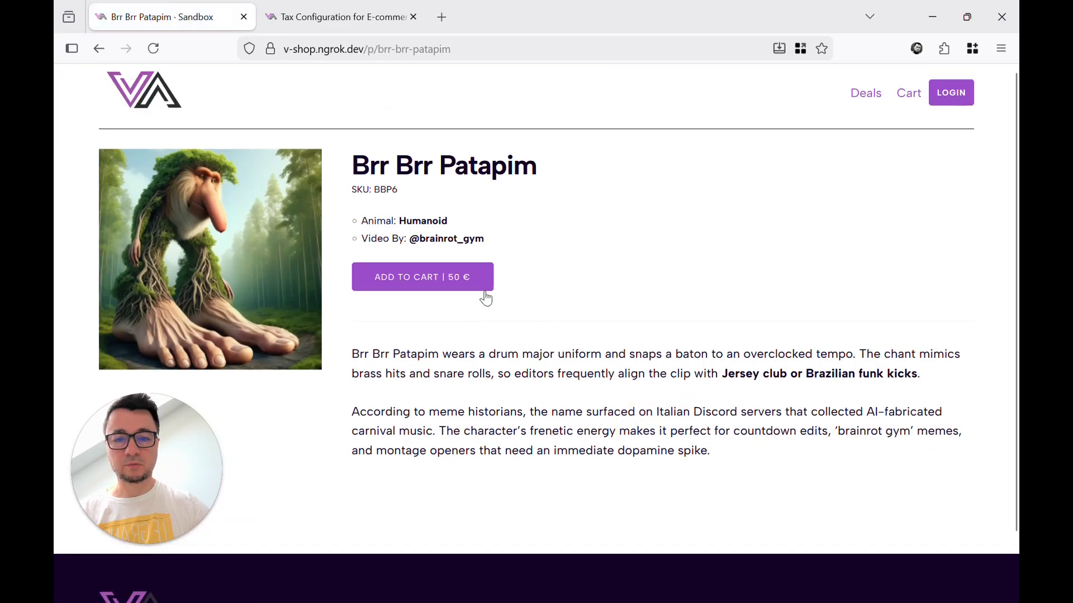
left_click(451, 272)
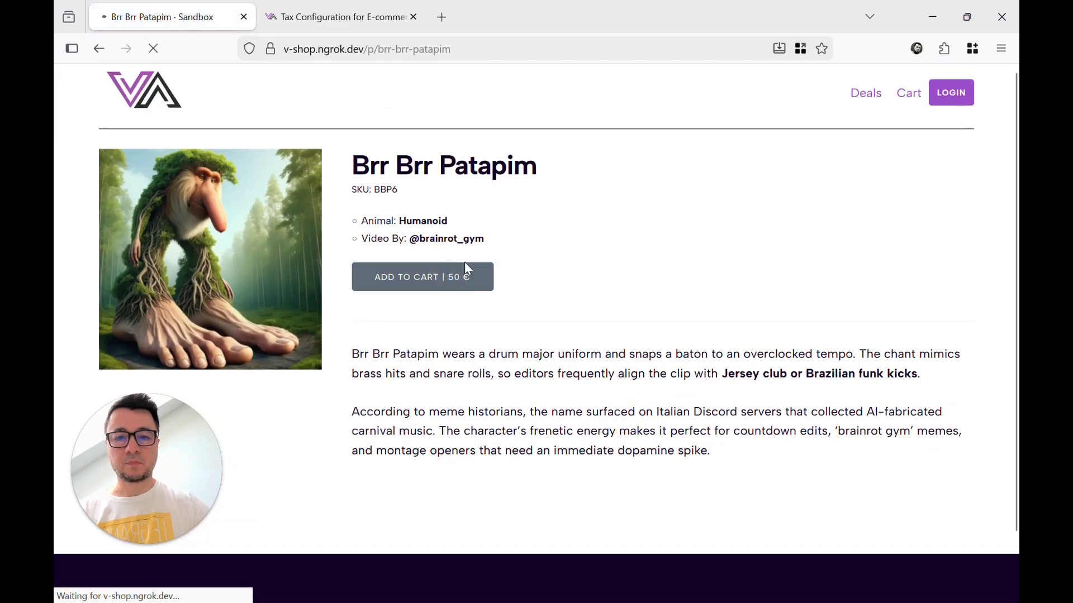
Step: Proceed to checkout and open the country choices of the billing address
left_click(900, 448)
scroll(661, 318, "down", 3)
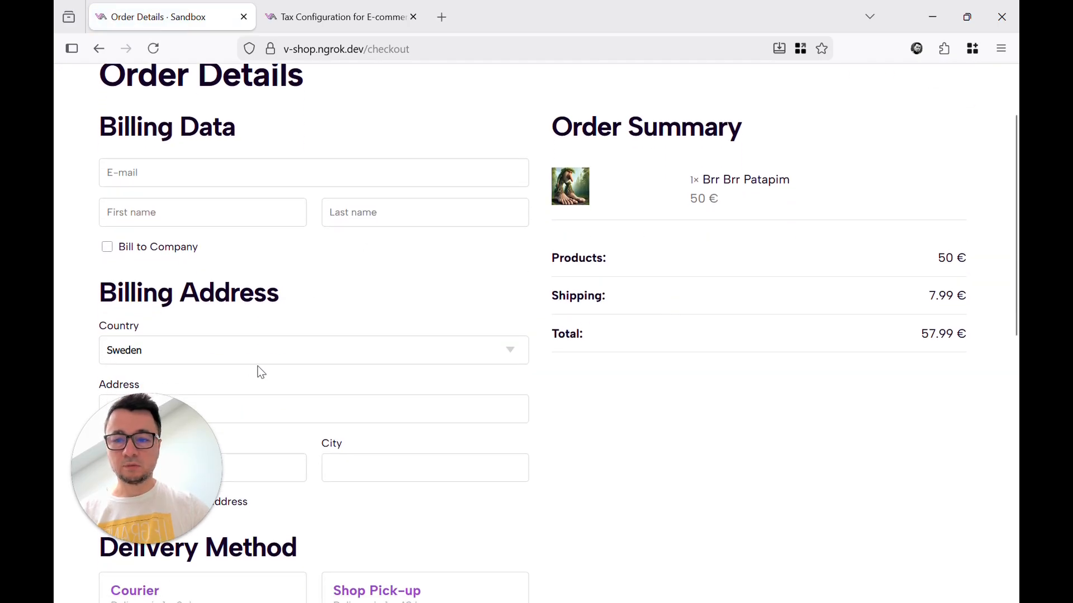
left_click(243, 358)
left_click(215, 376)
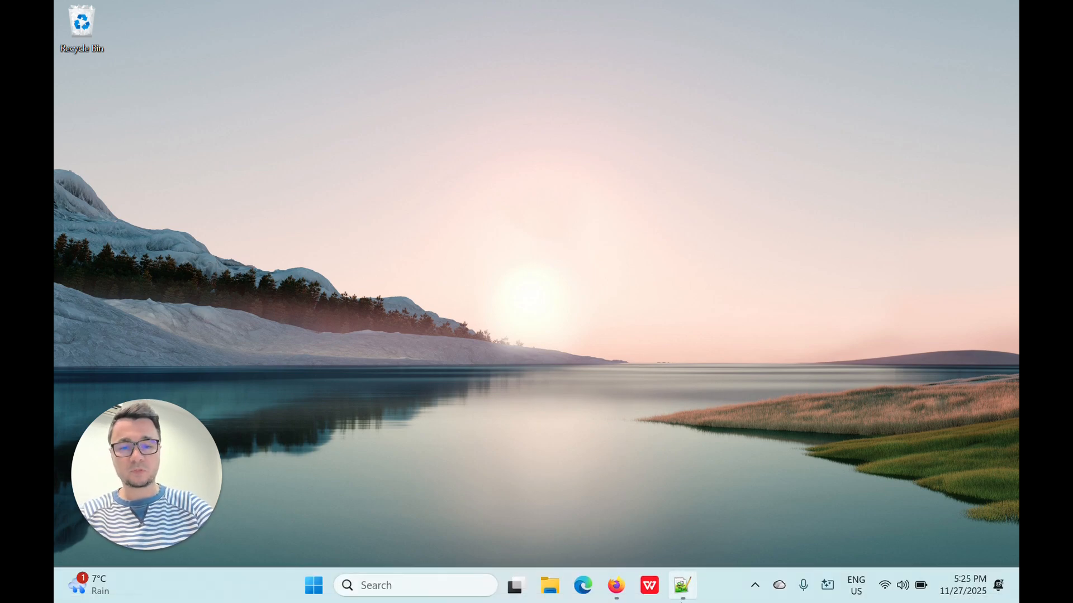
Step: Switch to Notepad++, show vanilo.json in full-screen view and set the tax engine driver to "eu"
left_click(681, 598)
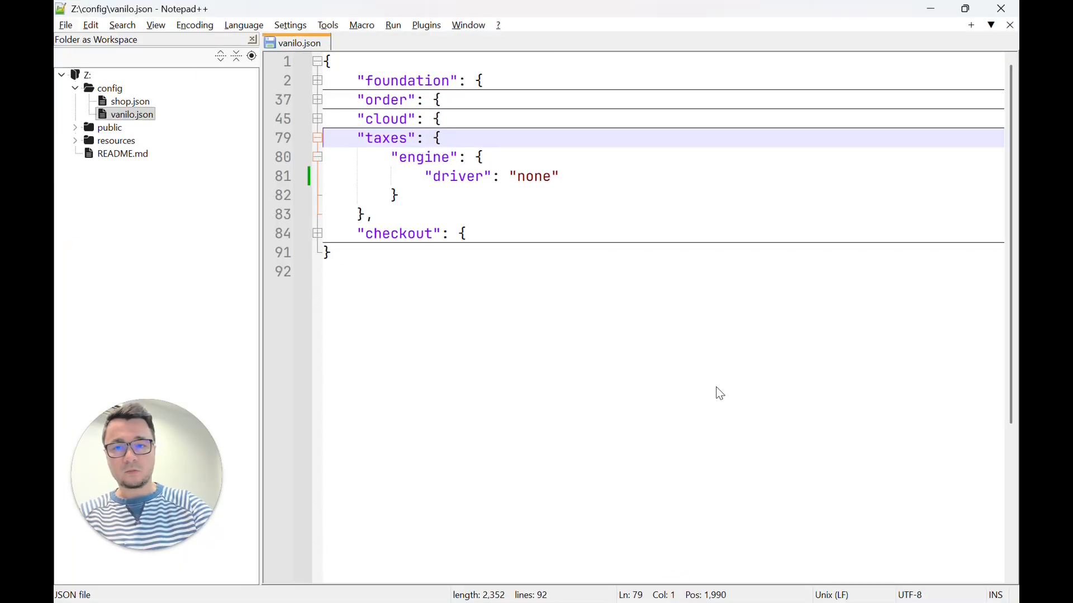
left_click(143, 115)
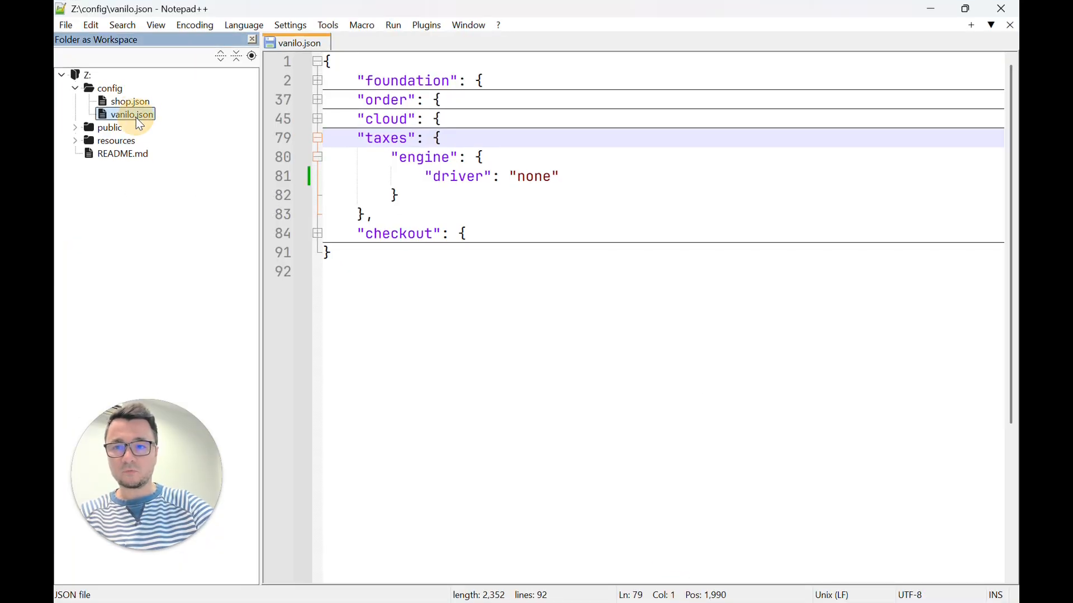
key("F11")
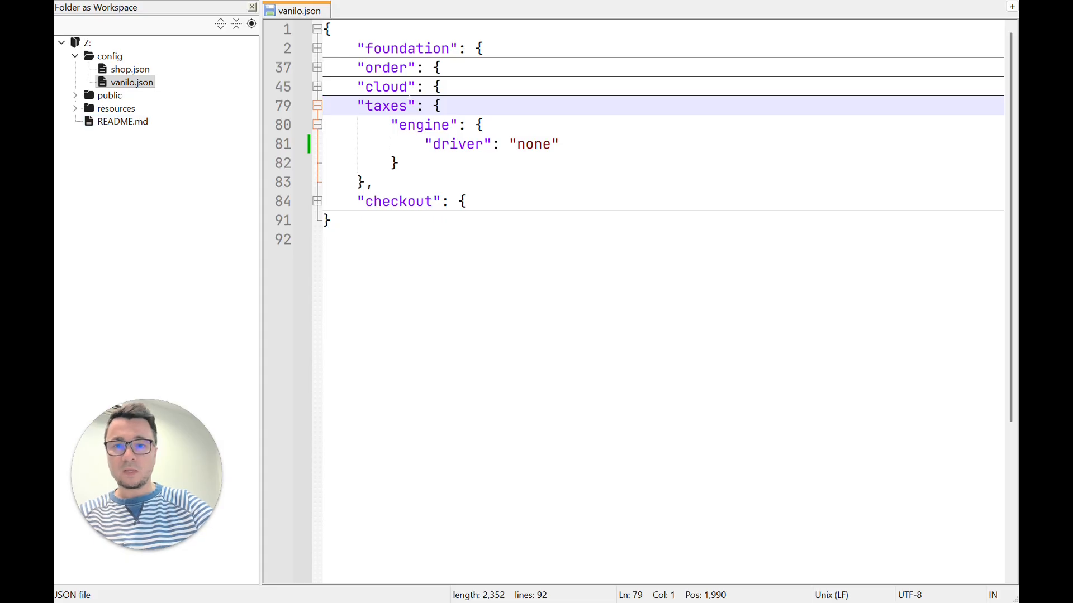
left_click(441, 125)
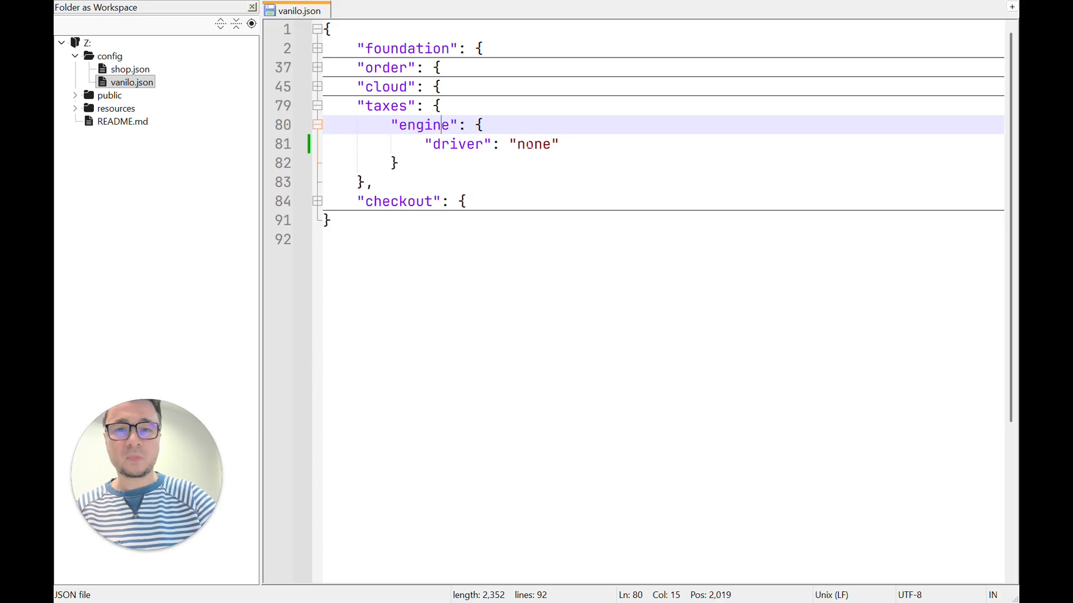
left_click(534, 146)
double_click(534, 145)
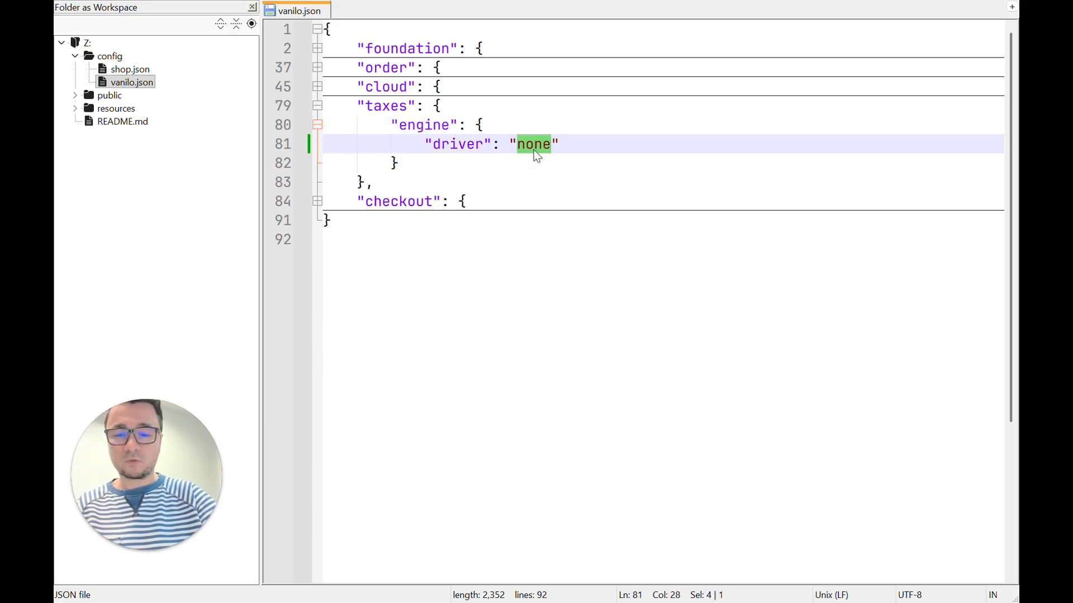
type("eu")
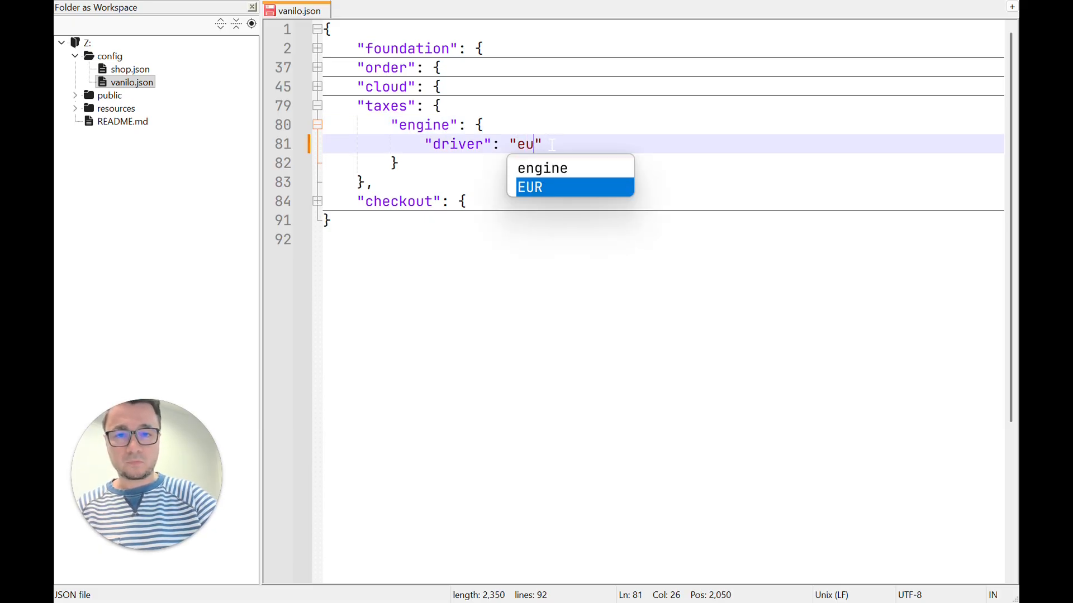
left_click(552, 145)
type(",")
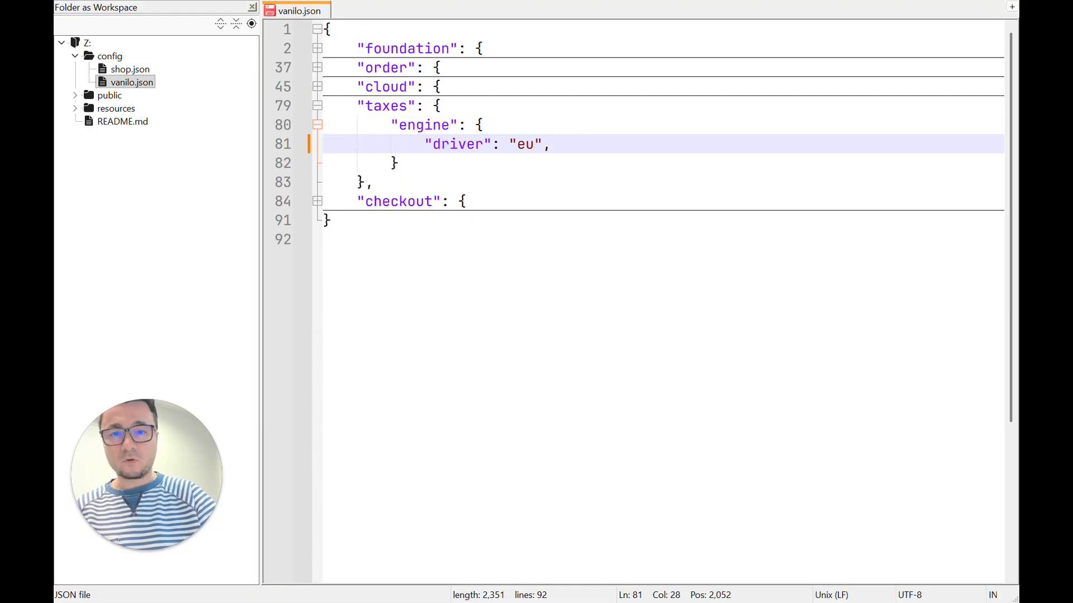
key("Return")
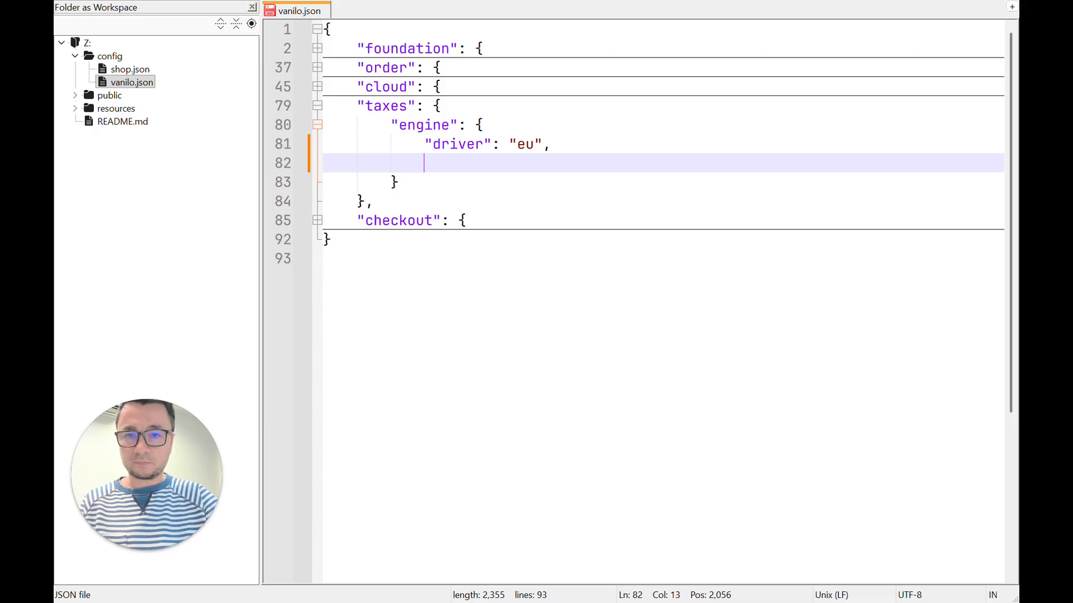
key("BackSpace")
key("BackSpace")
key("BackSpace")
key("BackSpace")
key("BackSpace")
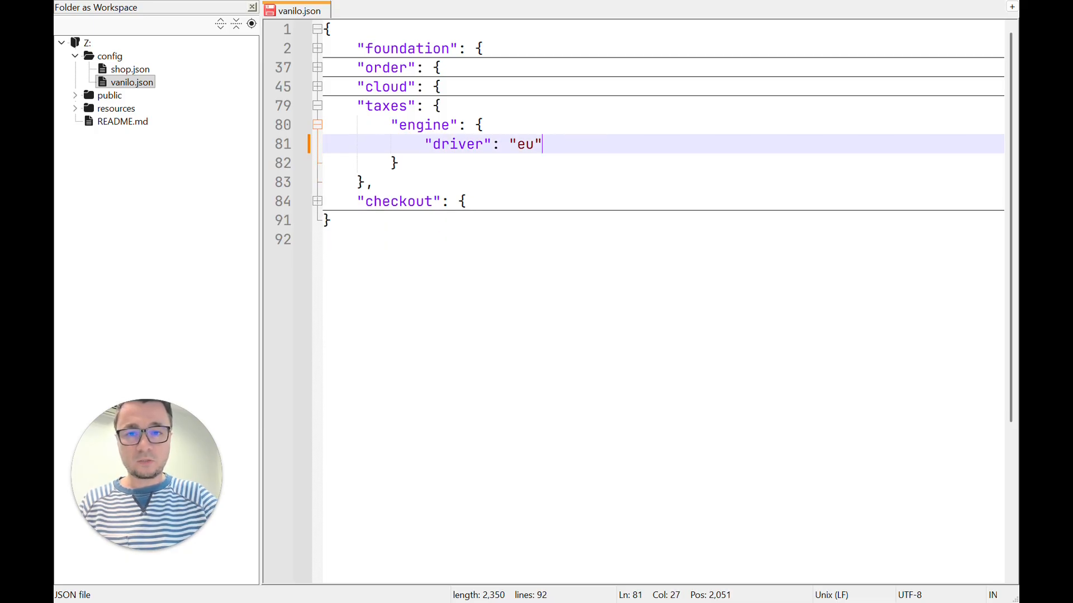
Step: Add a "domestic_country" entry with the value "DE" below the driver in the tax engine block
type(", \t\t\t\"domestic_country\": \"DE\"")
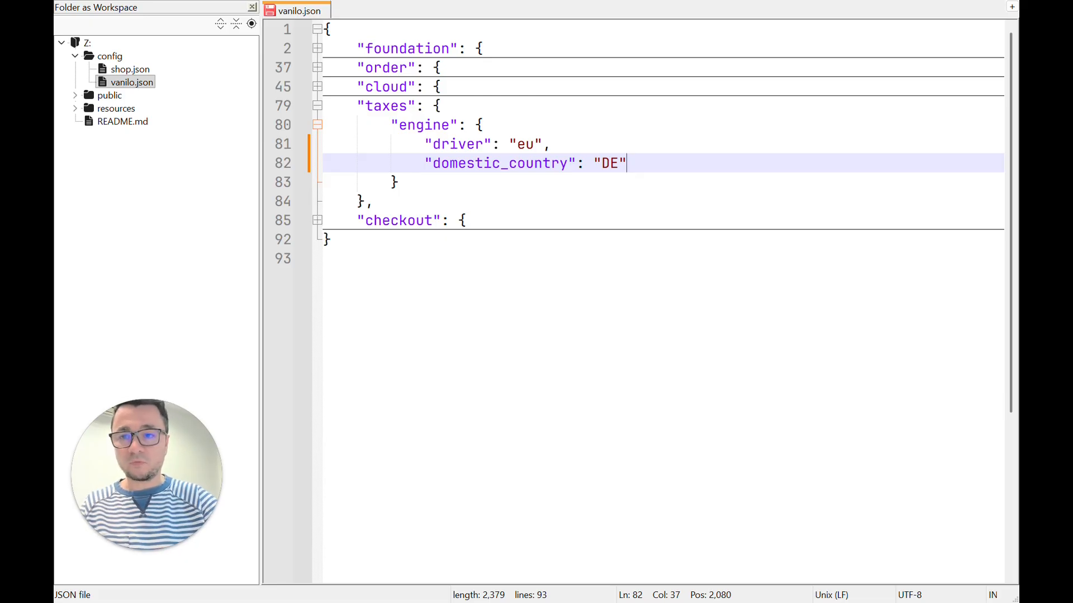
Step: Switch to the Vanilo admin in the browser and open the Normal tax category for editing
left_click(81, 150)
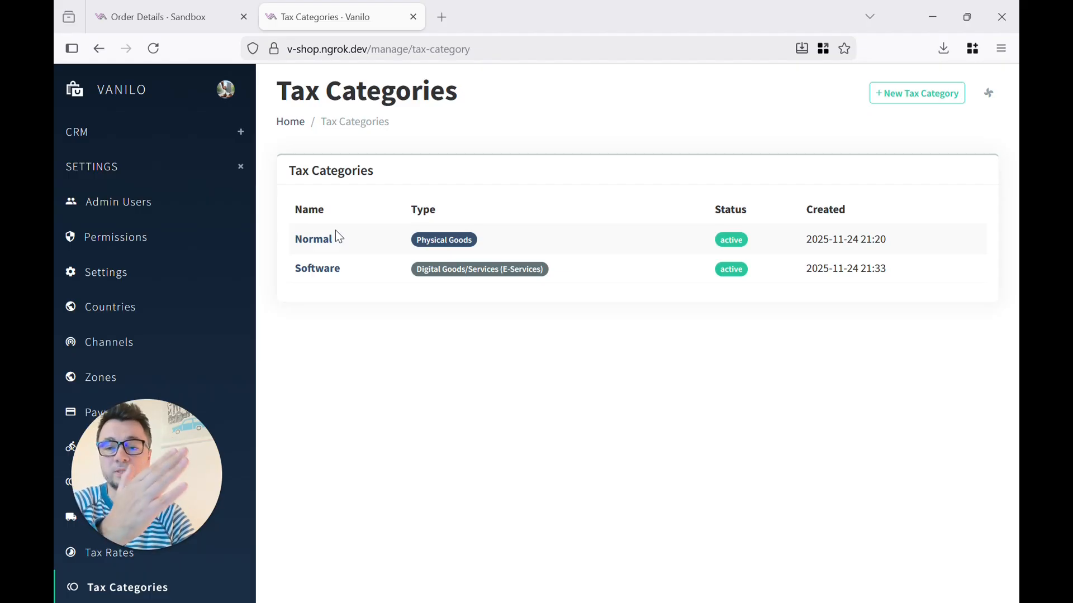
left_click(315, 240)
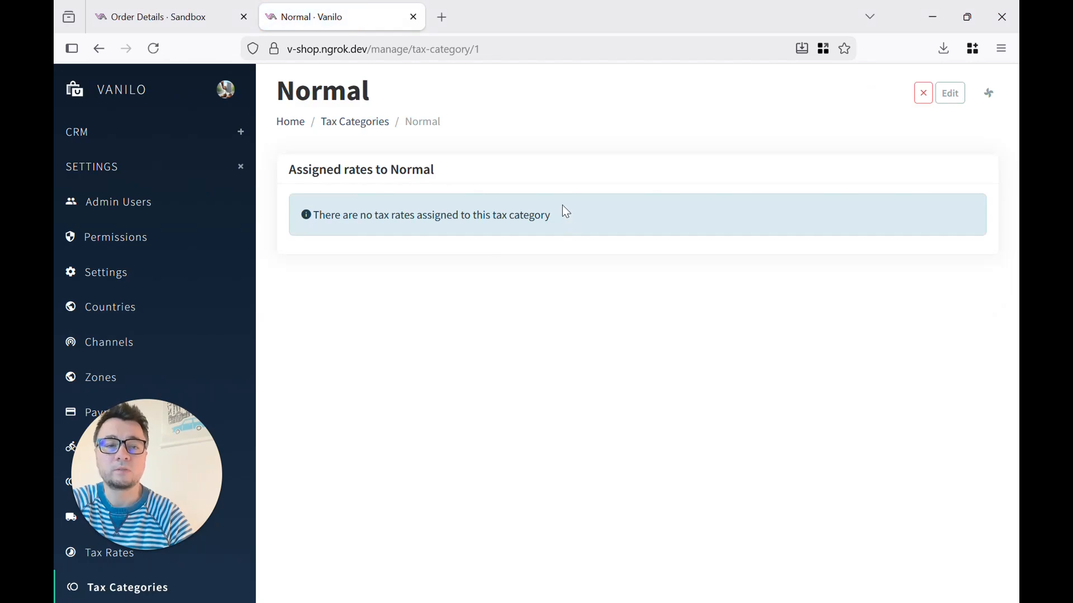
left_click_drag(927, 118, 968, 94)
left_click(950, 93)
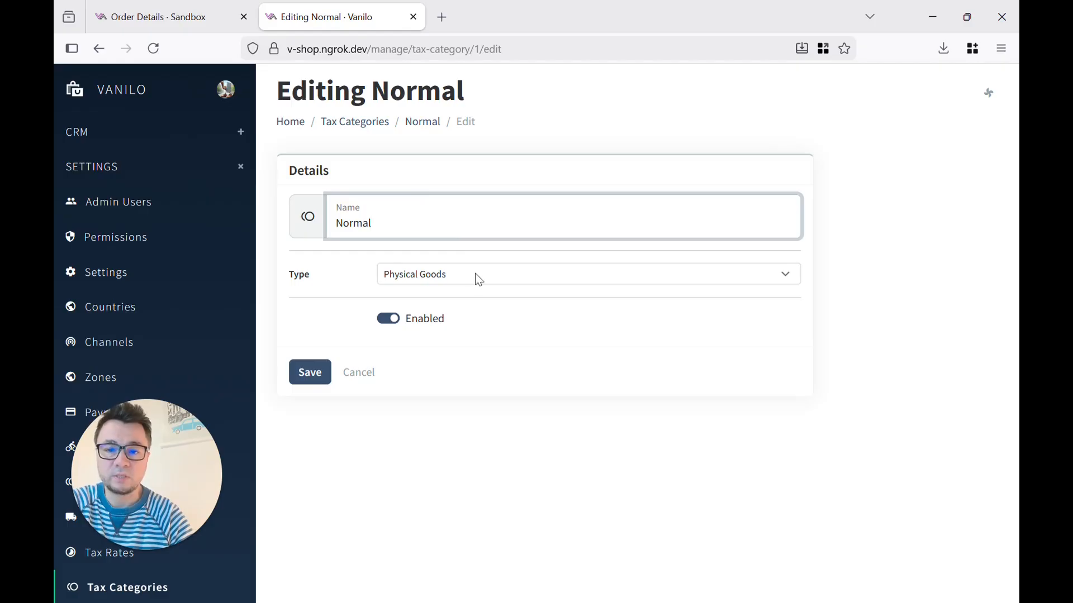
Step: Review the types available for the Normal tax category and leave its edit form without saving
left_click(494, 276)
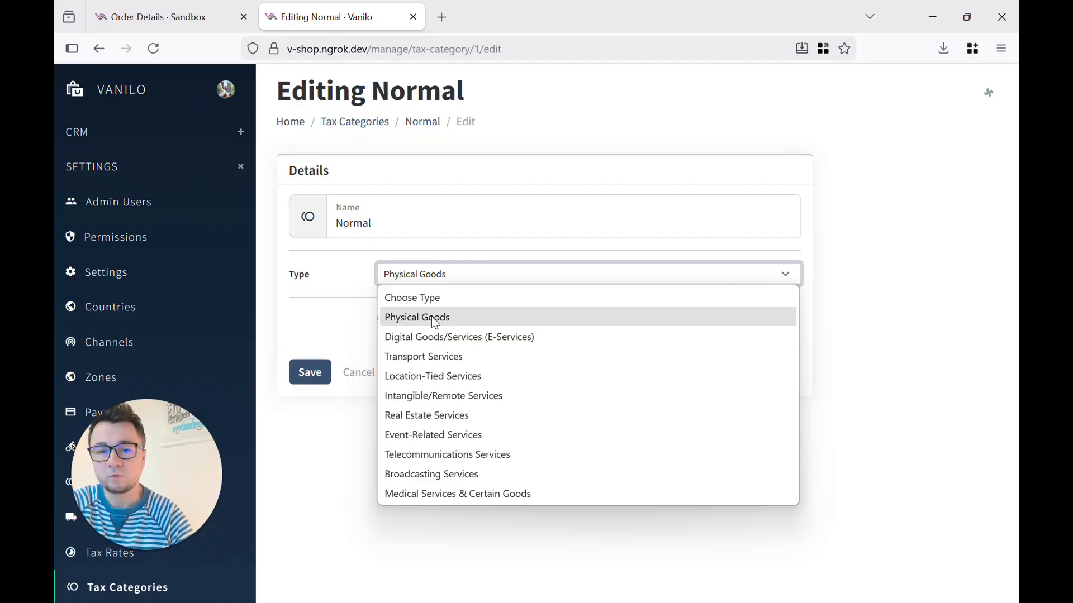
left_click(293, 250)
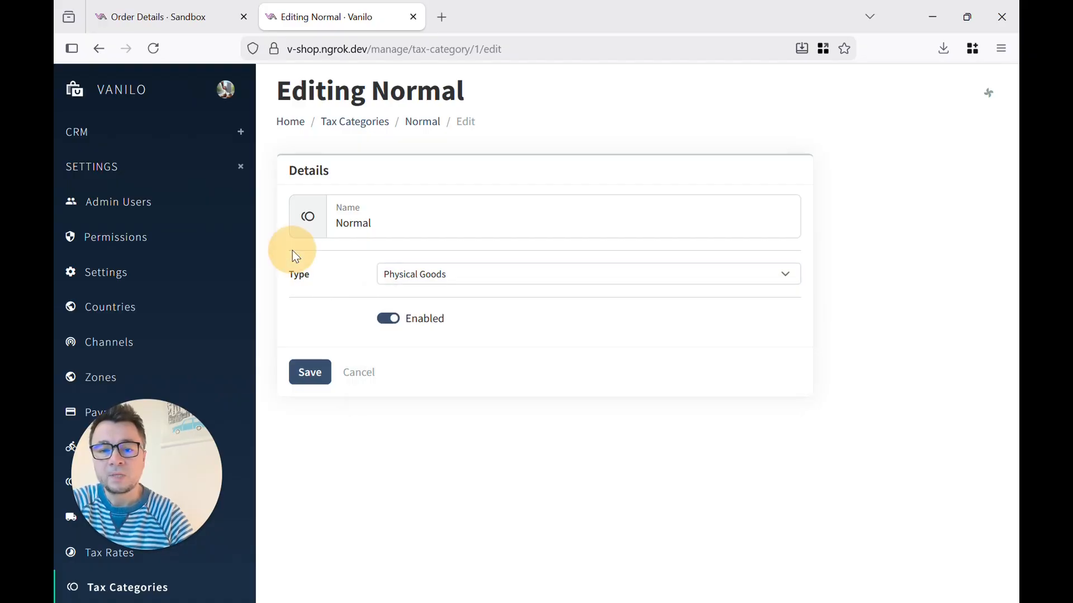
left_click(368, 378)
left_click(394, 323)
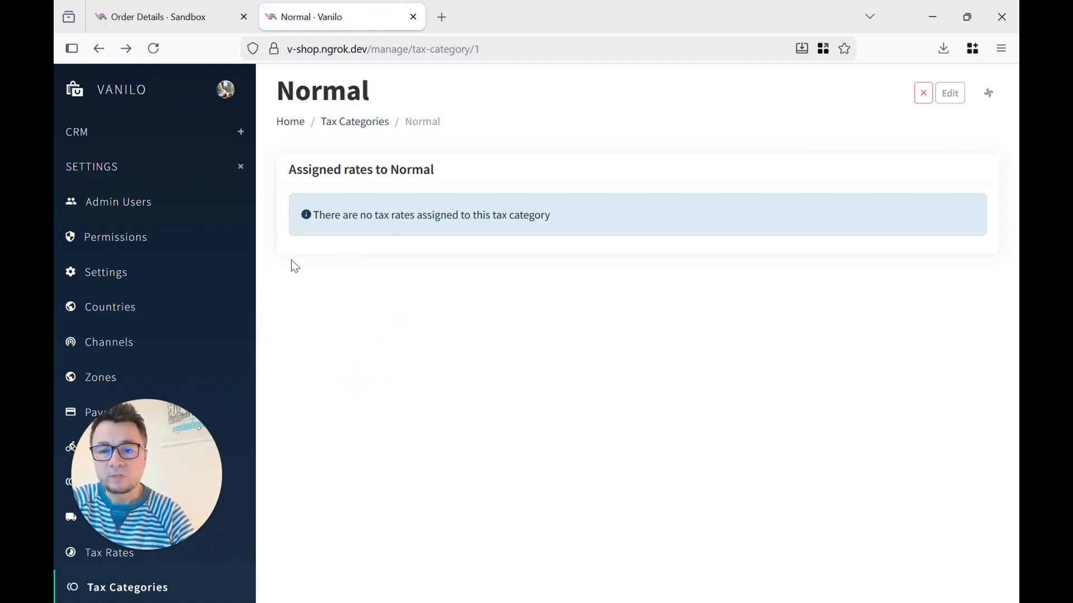
Step: Open the Frulli Frulla shop product for editing and examine its tax category assignment
left_click(226, 169)
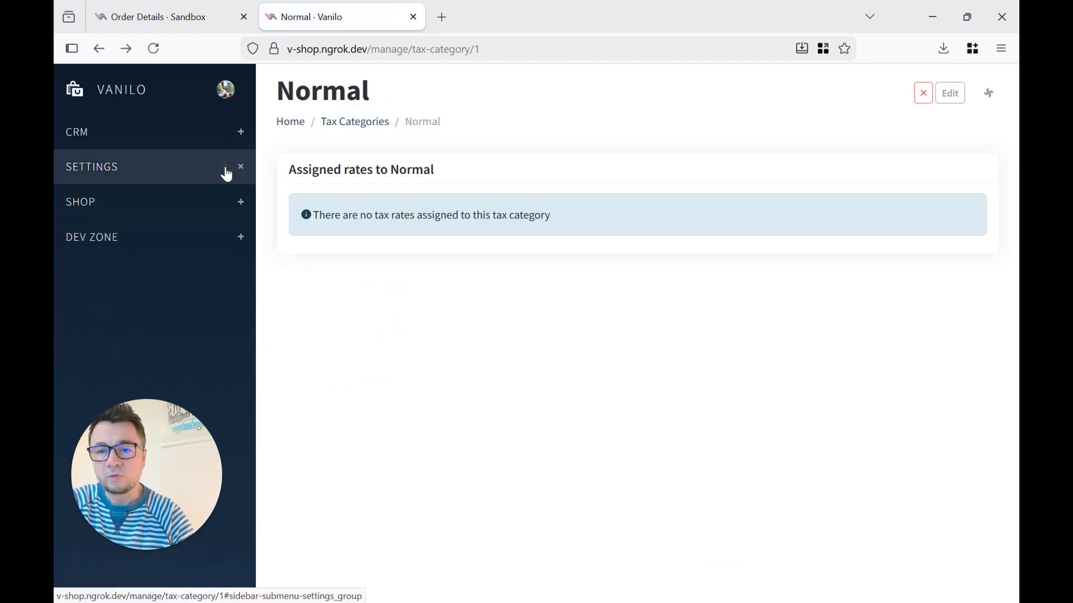
left_click(204, 211)
left_click(158, 288)
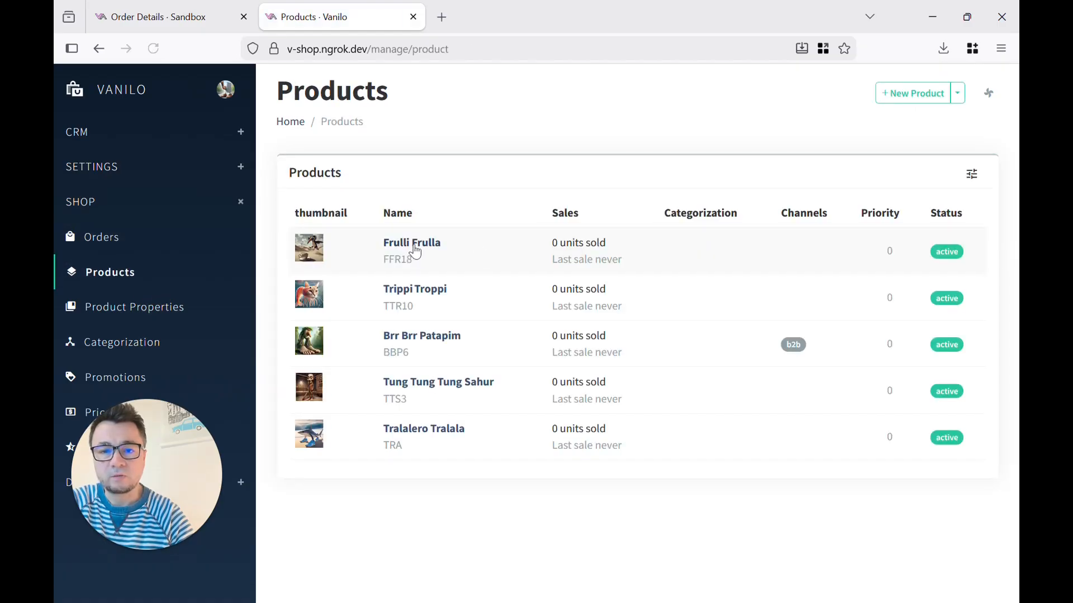
left_click(411, 251)
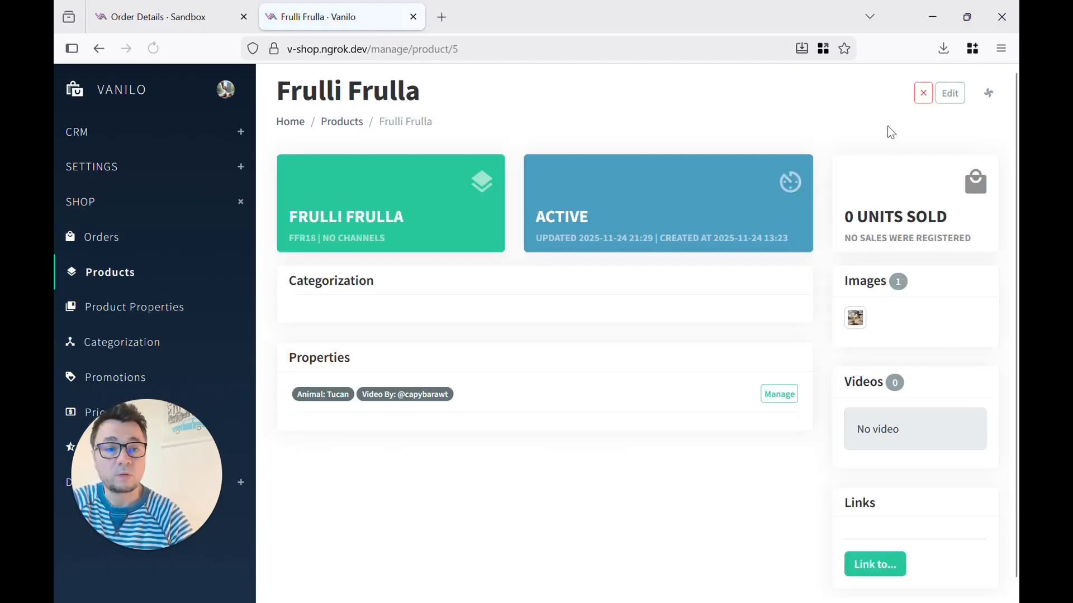
left_click(949, 93)
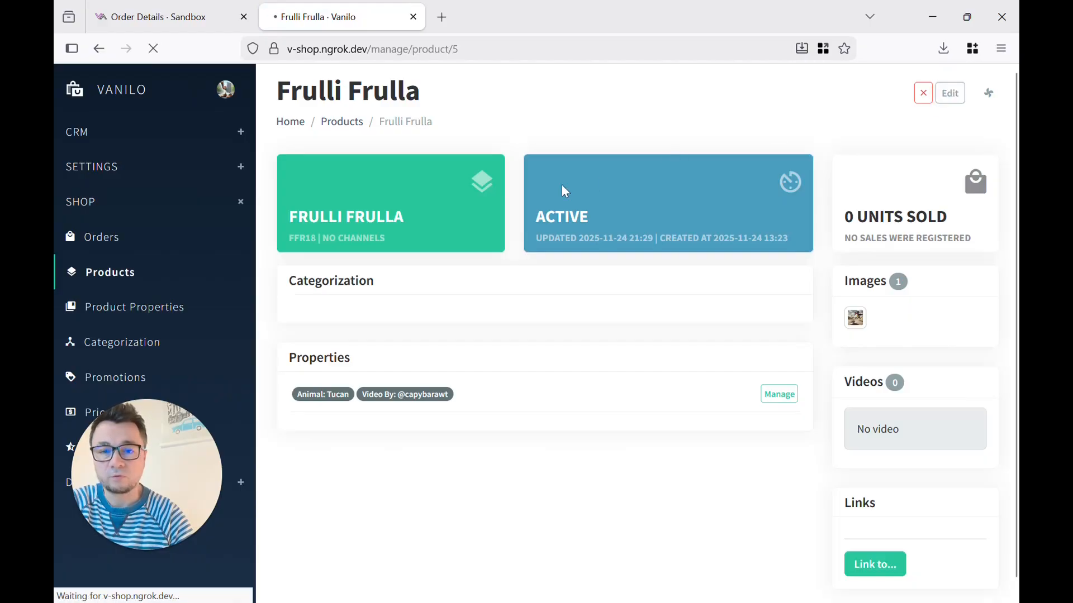
scroll(633, 312, "down", 2)
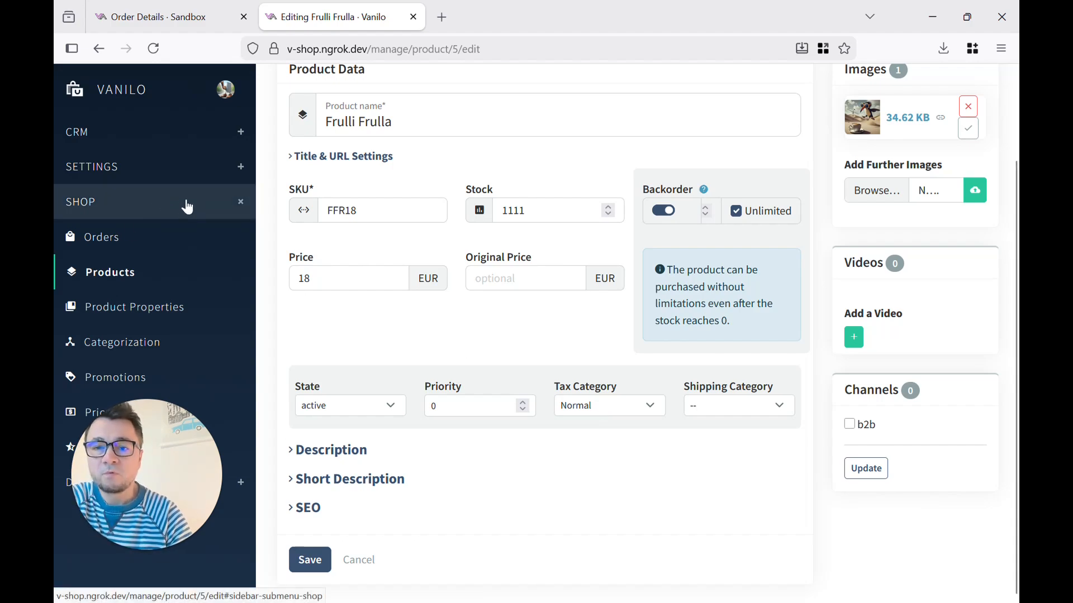
Step: Start a new tax rate in the shop's tax rate settings and assign it the Normal category
left_click(178, 177)
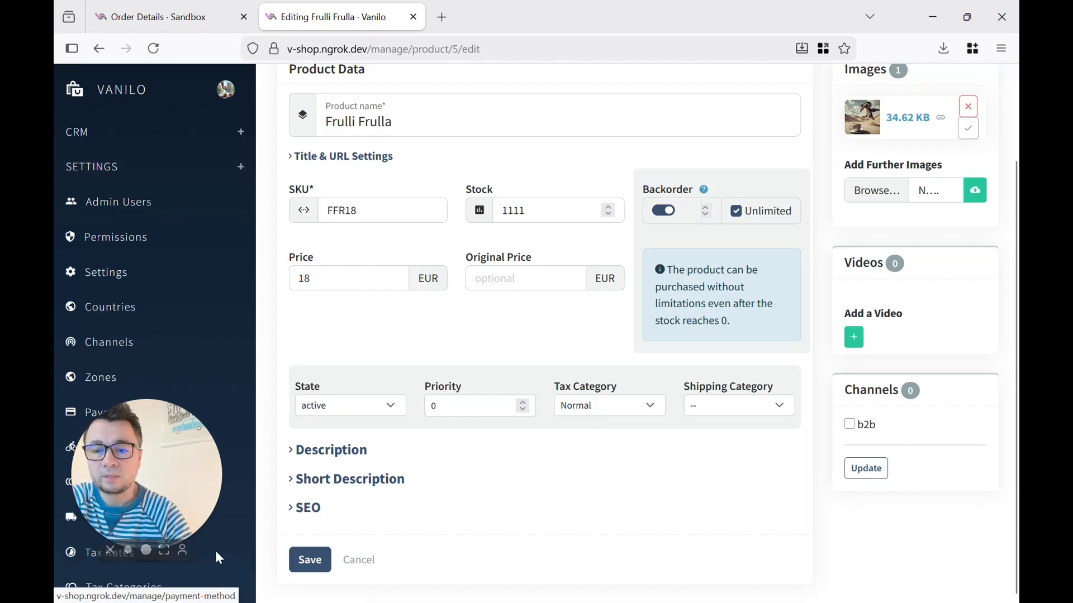
left_click(86, 551)
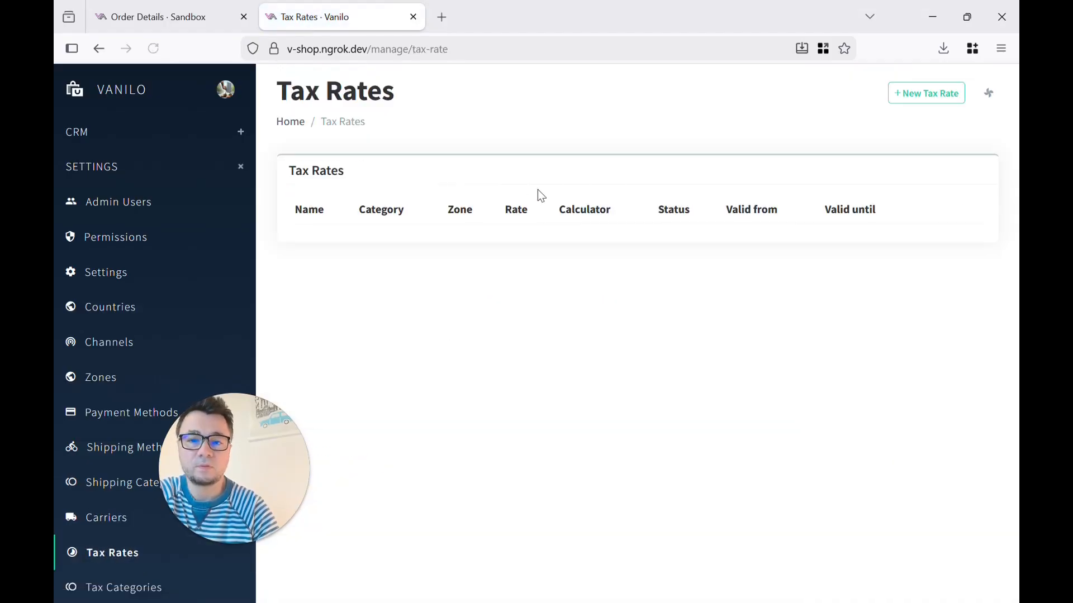
left_click(925, 93)
left_click(391, 212)
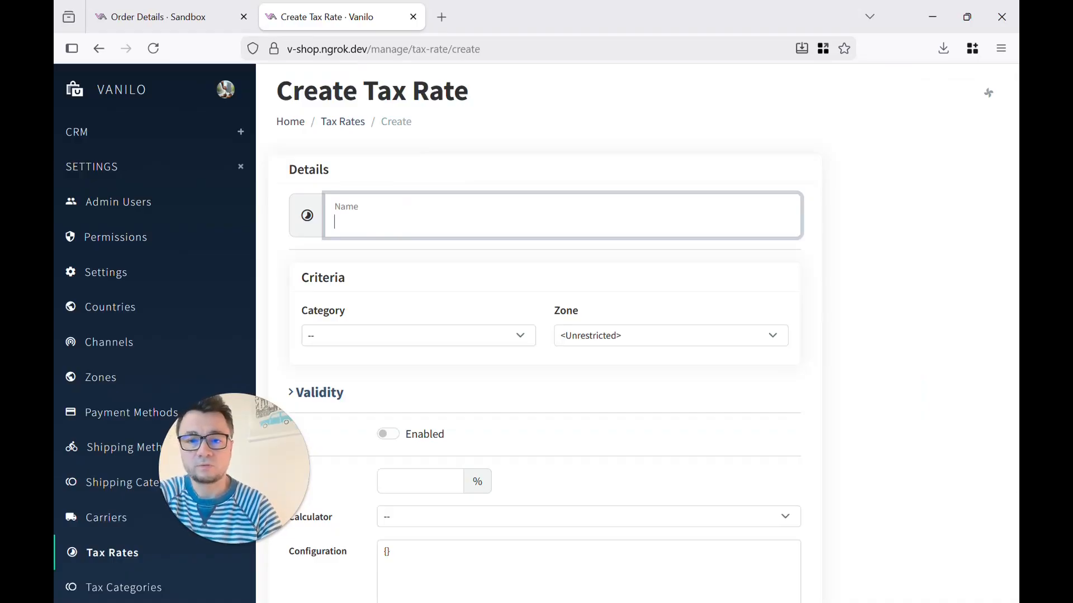
left_click(448, 335)
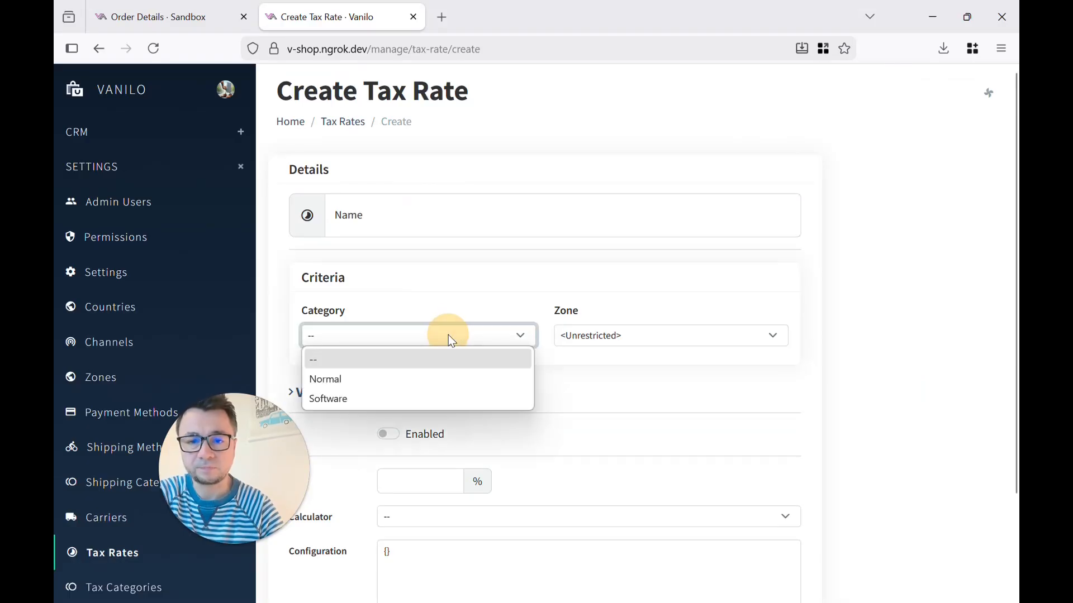
left_click(373, 383)
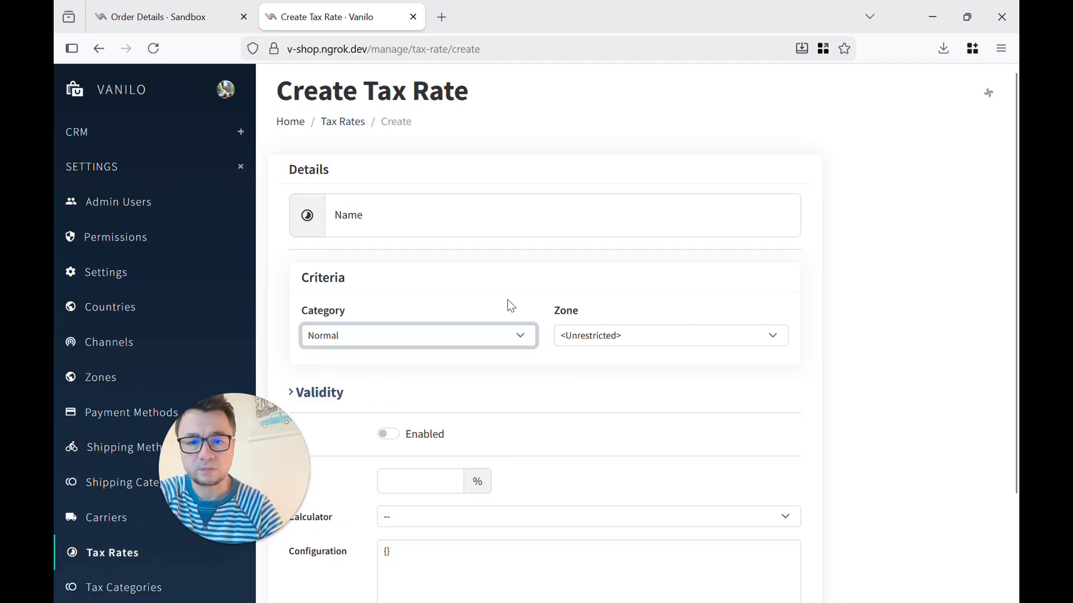
Step: Enable the tax rate for the Austria zone with a rate of 21% and the European Union VAT calculator
scroll(507, 301, "down", 2)
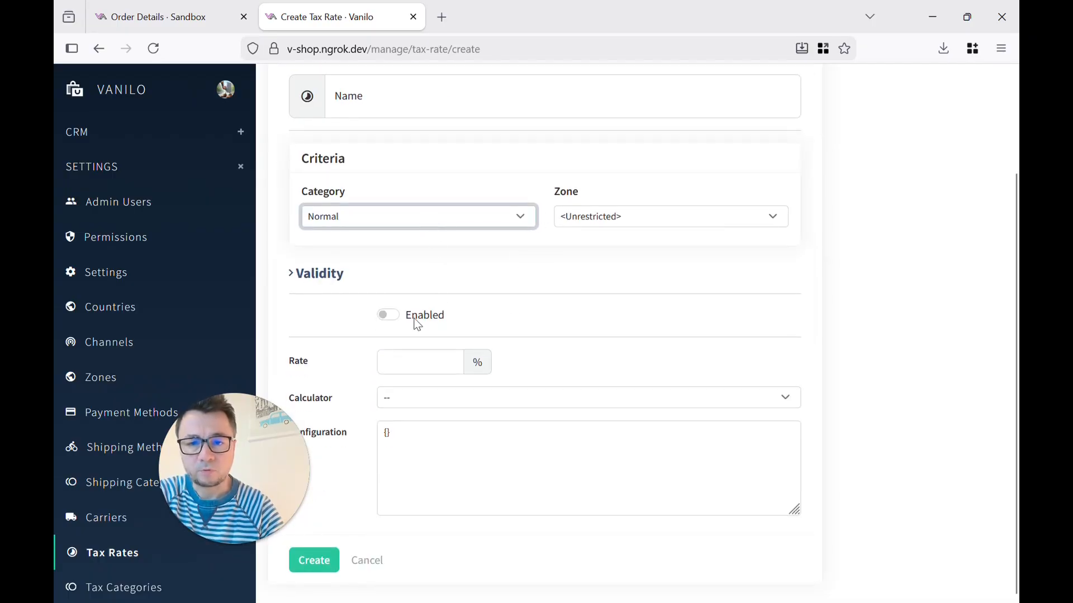
left_click(390, 316)
left_click(595, 219)
left_click(584, 316)
left_click(407, 361)
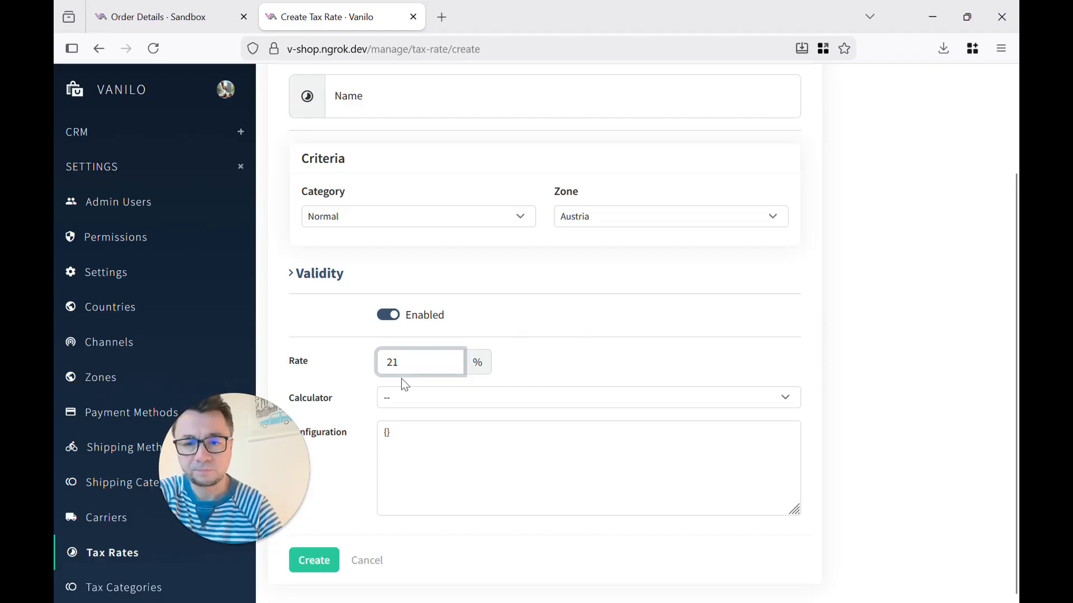
type("21")
left_click(399, 400)
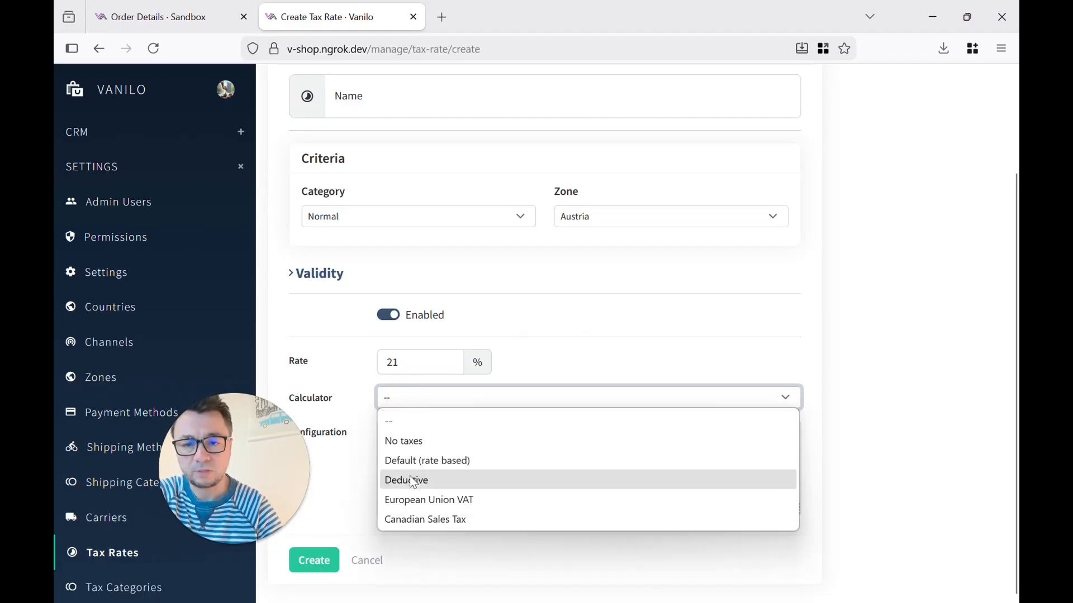
left_click(412, 499)
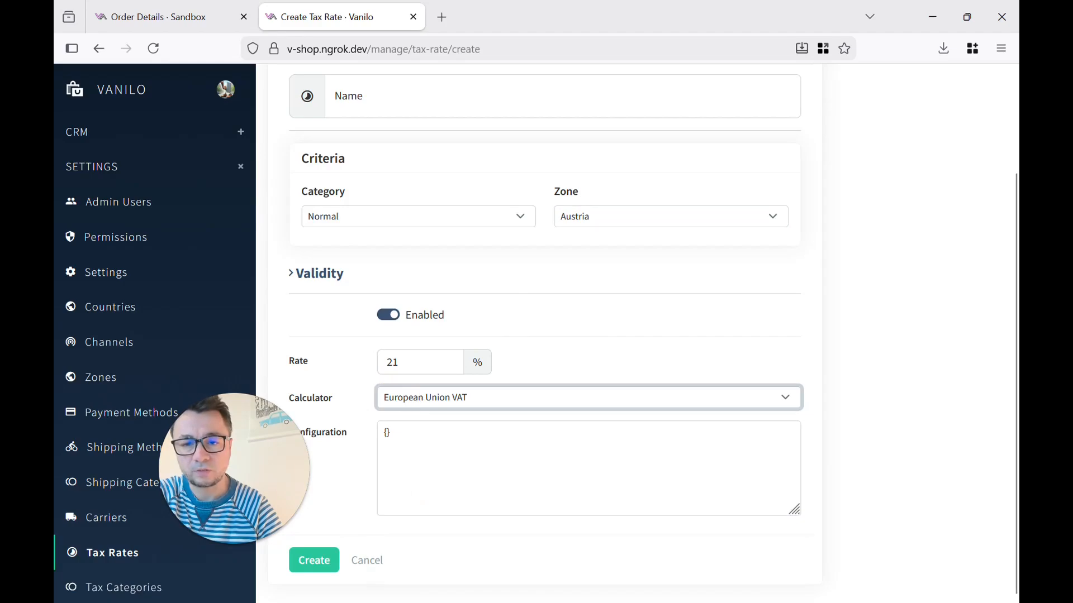
Step: Name the tax rate "Austria 21%" and create it
left_click(329, 566)
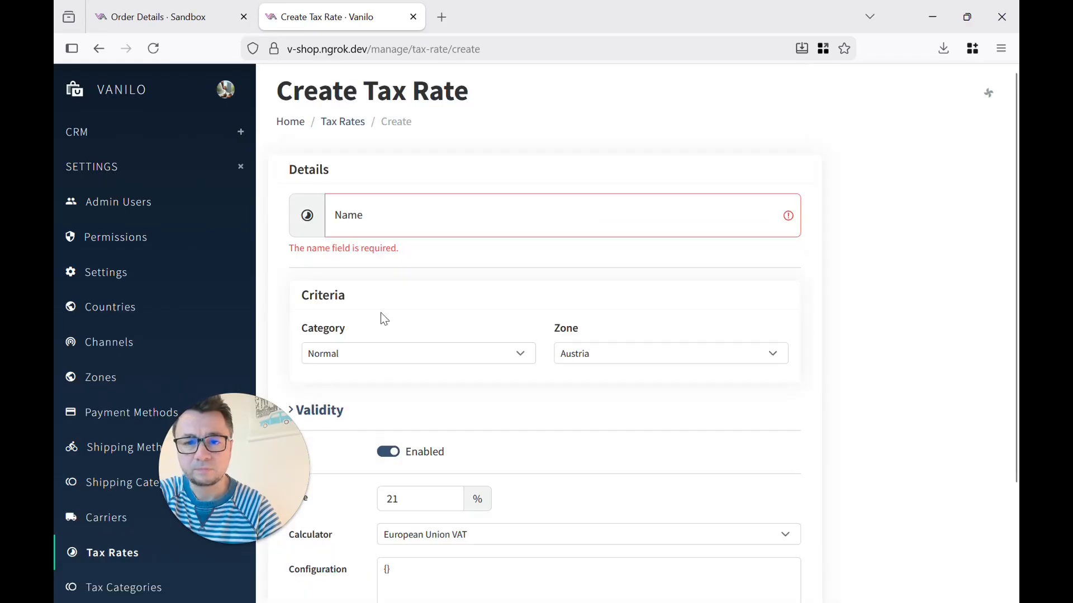
left_click(383, 216)
type("Austria 21%")
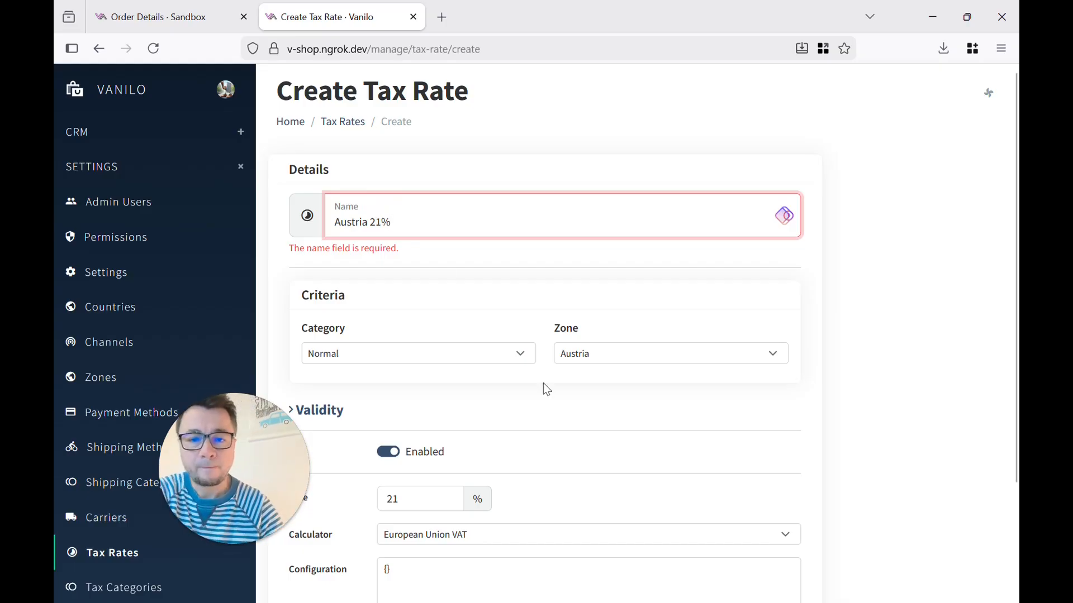
scroll(527, 303, "down", 3)
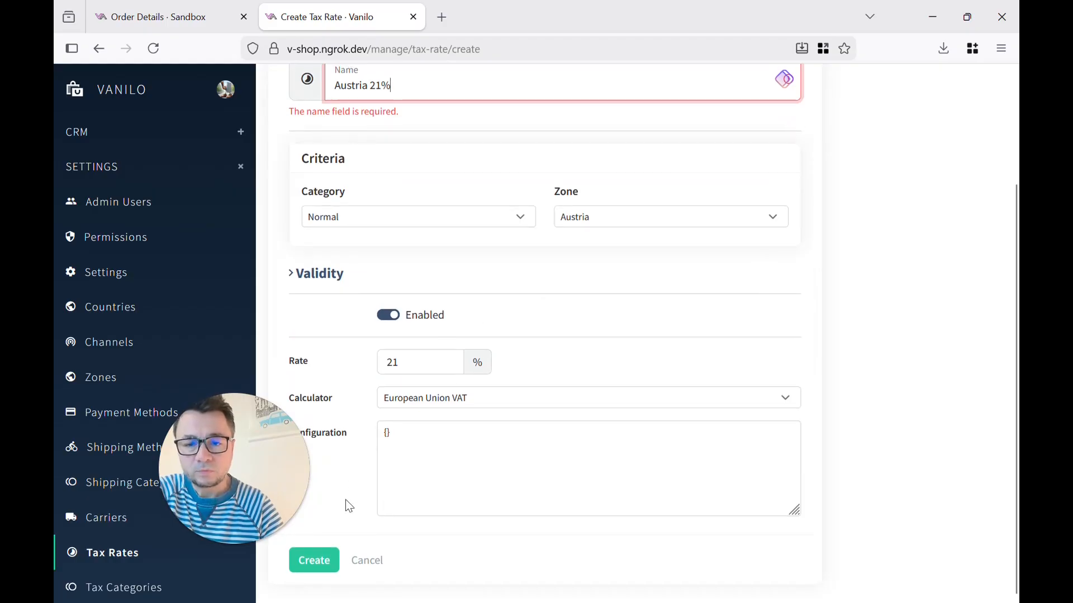
left_click(316, 564)
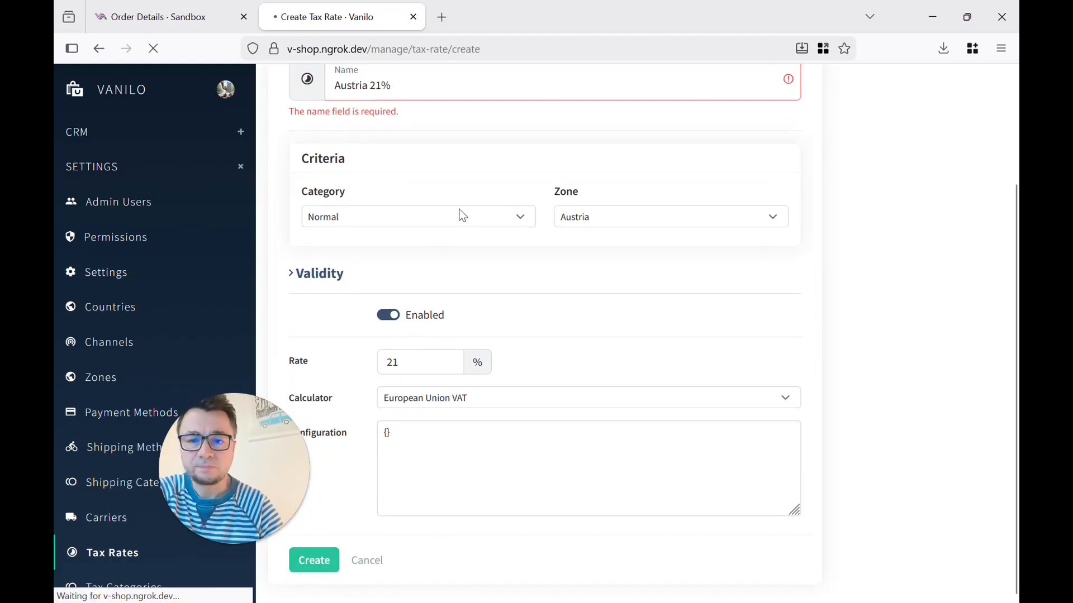
Step: Start another tax rate with the Normal category and the Germany zone
left_click(925, 95)
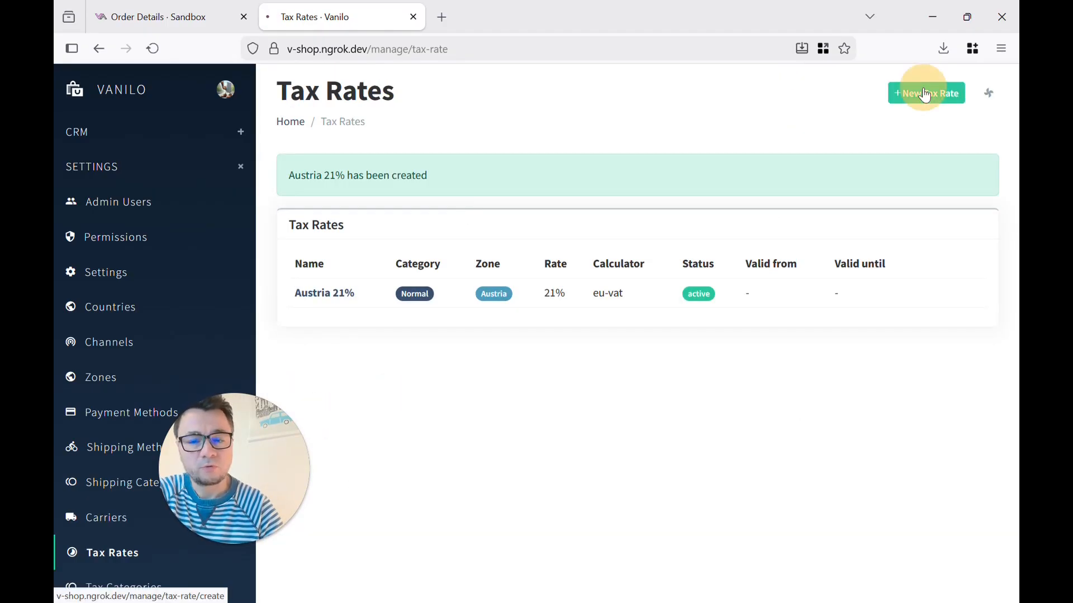
left_click(391, 218)
left_click(451, 335)
left_click(384, 378)
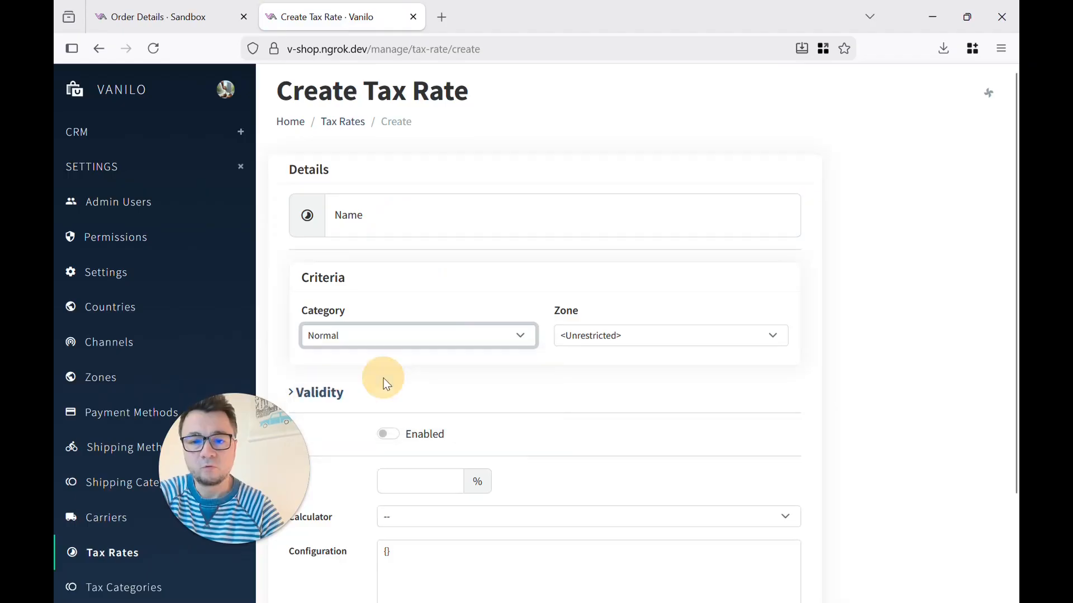
left_click(617, 338)
left_click(593, 380)
Step: Name the tax rate "Germany 19%" and set its rate to 19%
left_click(407, 226)
type("19%")
left_click(426, 475)
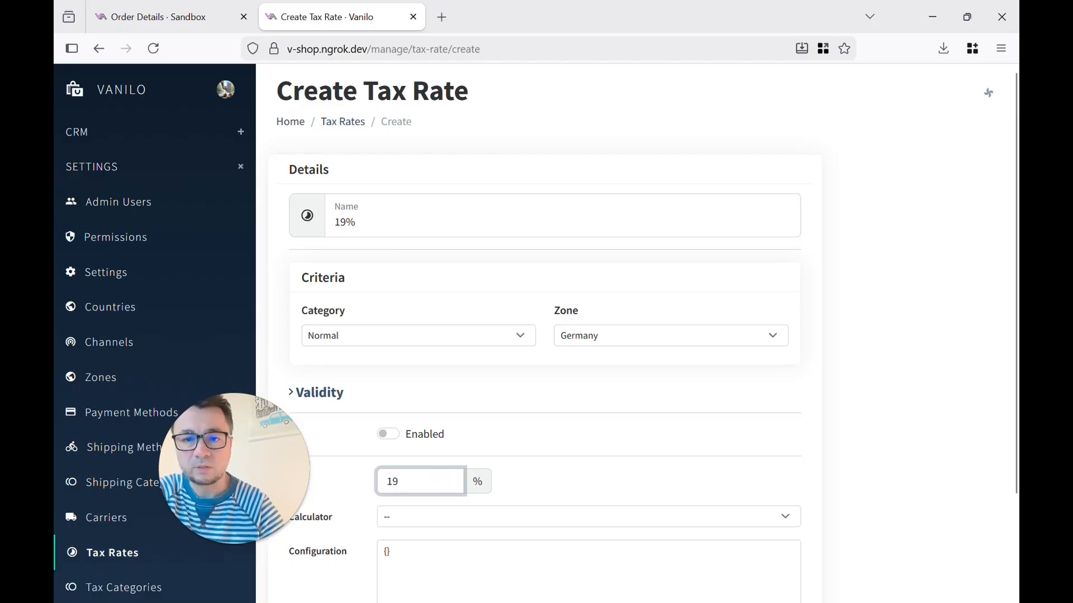
left_click_drag(383, 222, 346, 223)
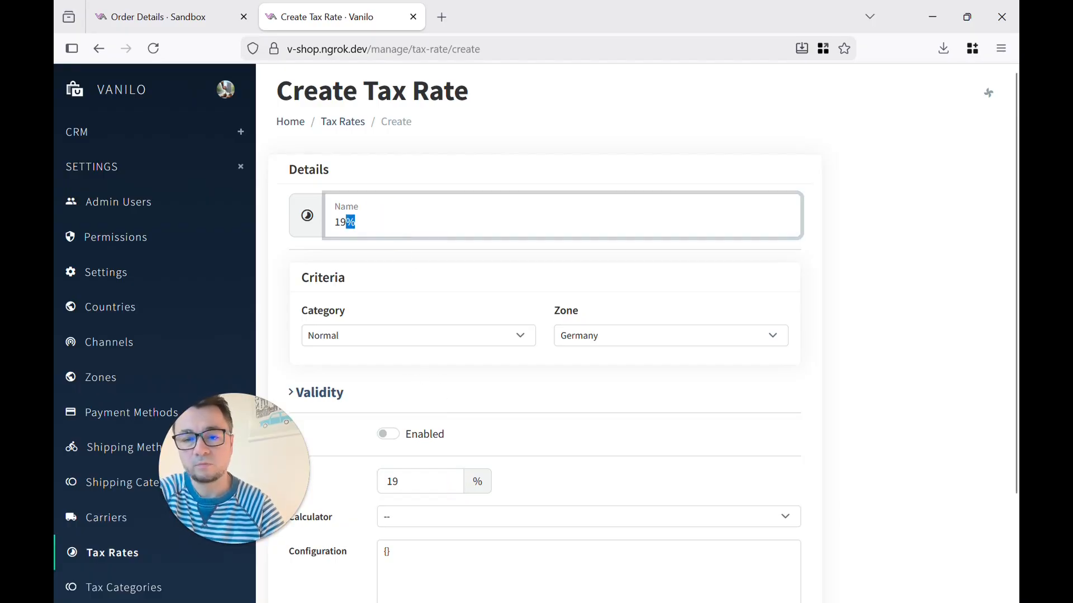
key("BackSpace")
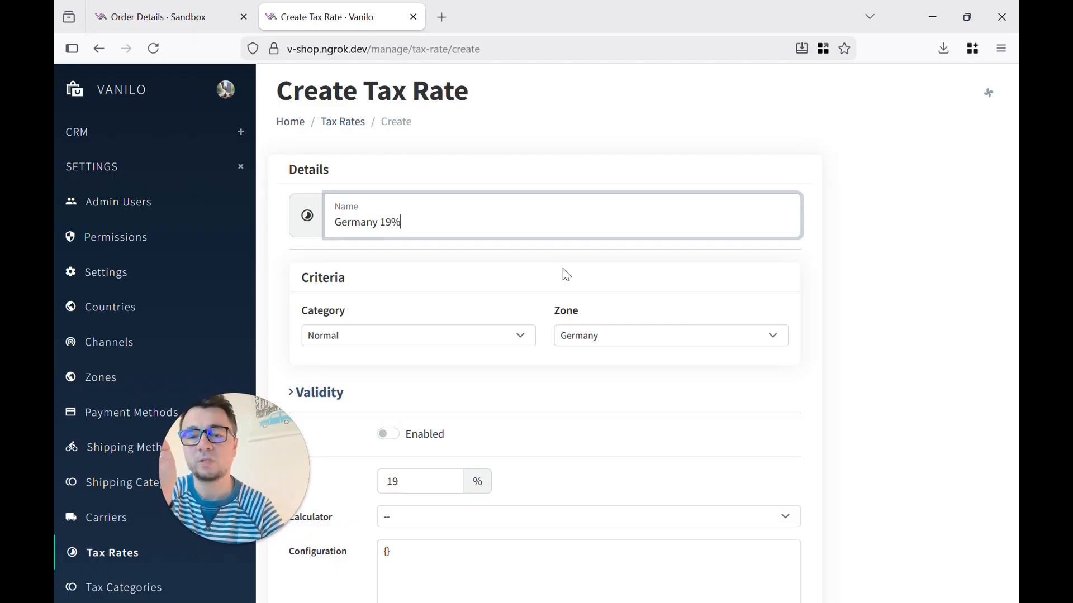
Step: Create the Germany tax rate with the European Union VAT calculator, and reopen it to save it as enabled
left_click(502, 515)
left_click(447, 475)
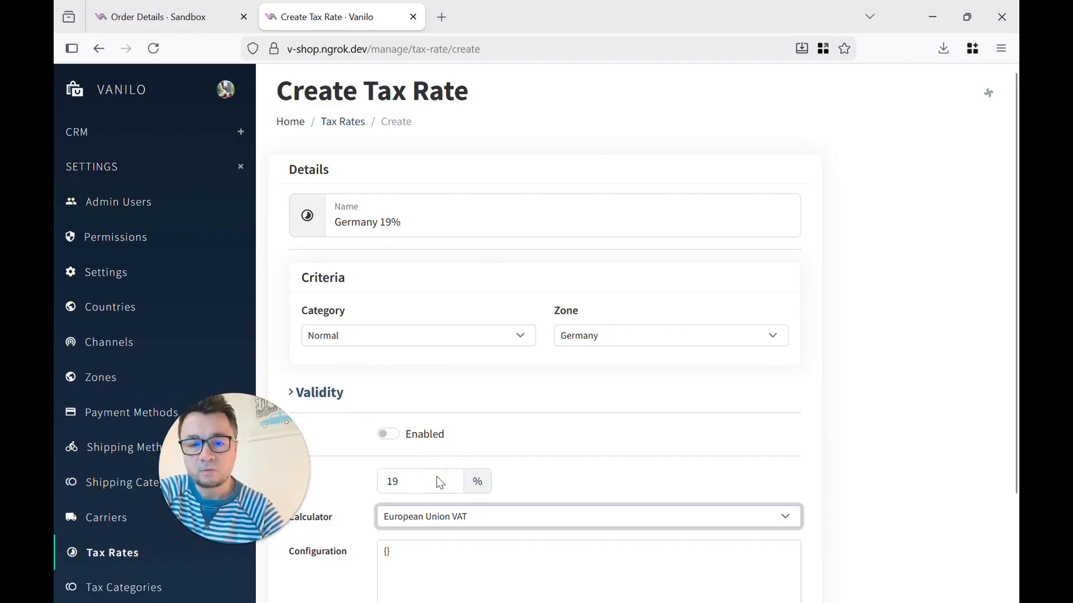
scroll(357, 535, "down", 3)
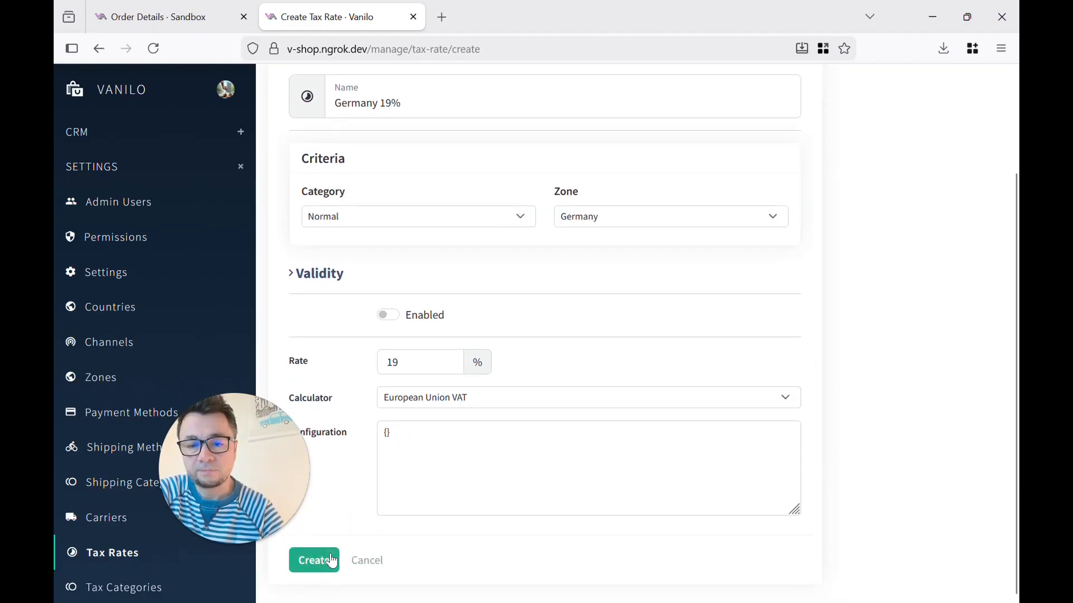
left_click(314, 560)
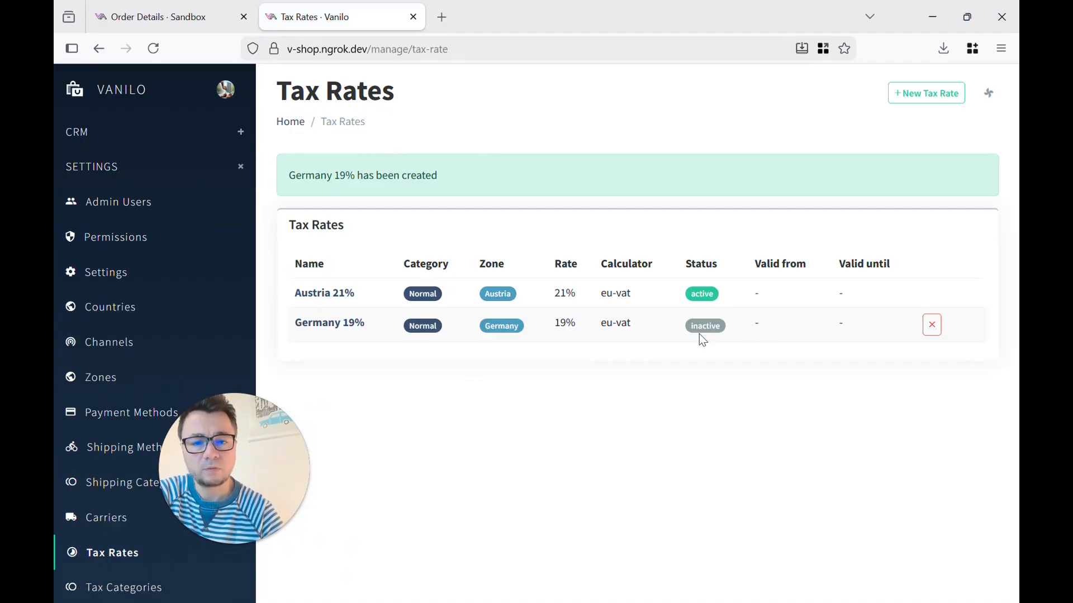
scroll(391, 313, "down", 3)
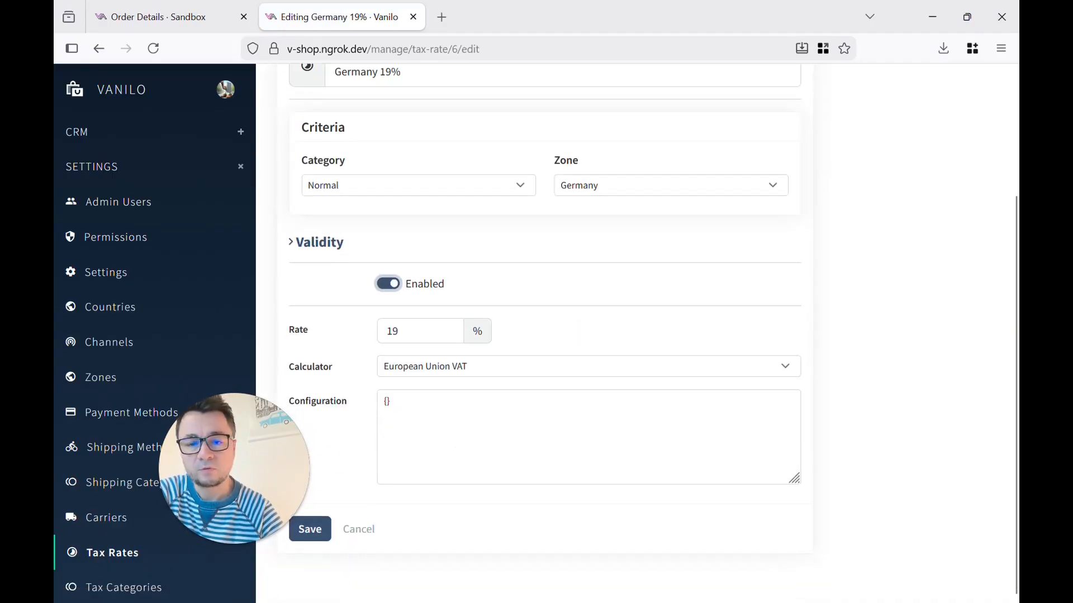
left_click(314, 546)
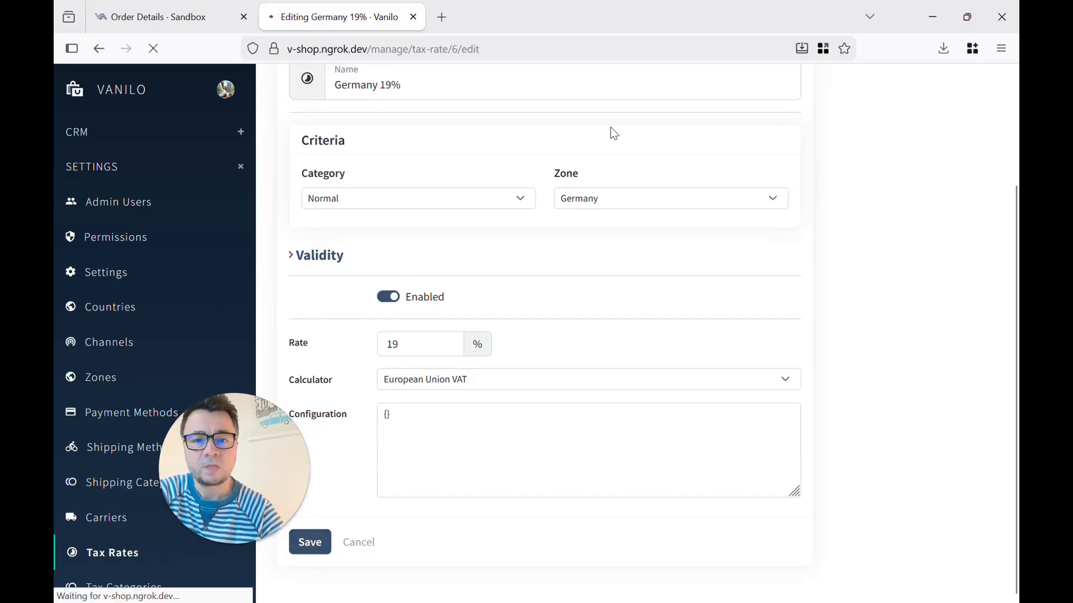
Step: Start a third tax rate named "Seweden 25%" with the Normal category and the Sweden zone
left_click(934, 101)
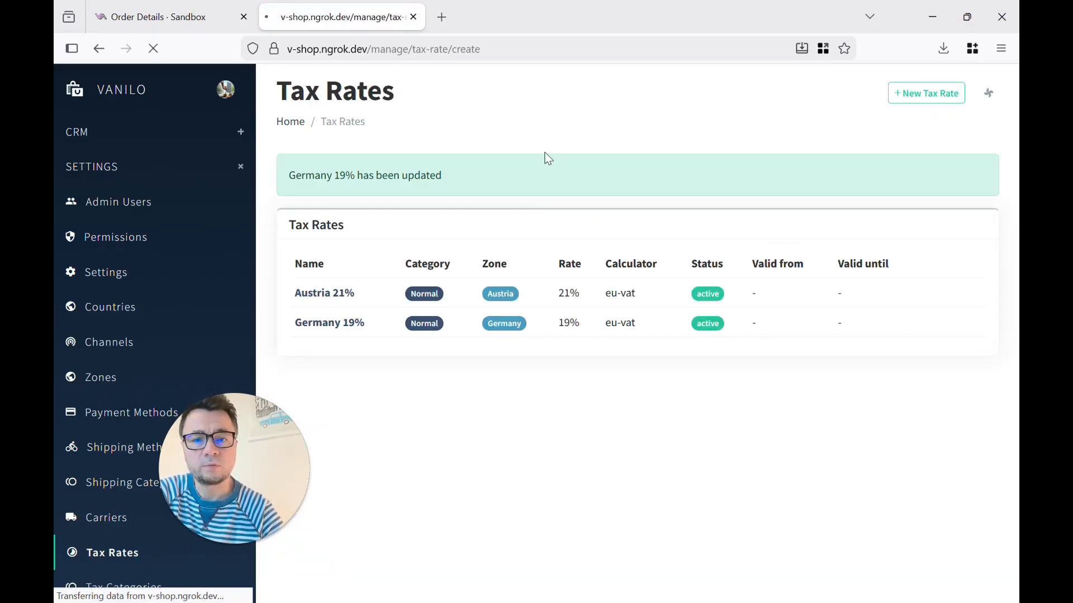
left_click(396, 215)
type("Seweden 25%")
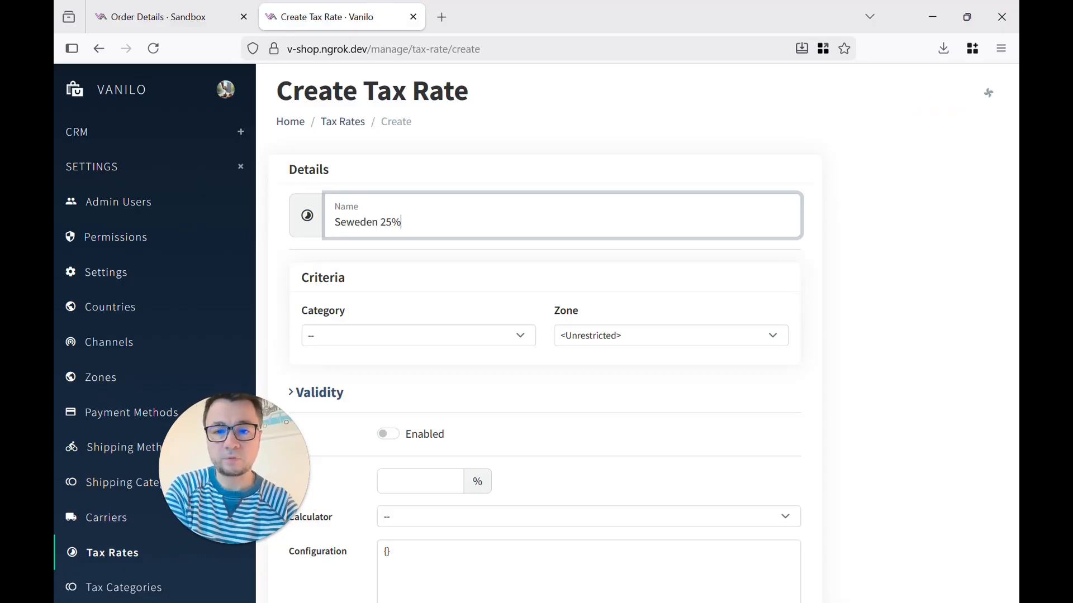
left_click(385, 334)
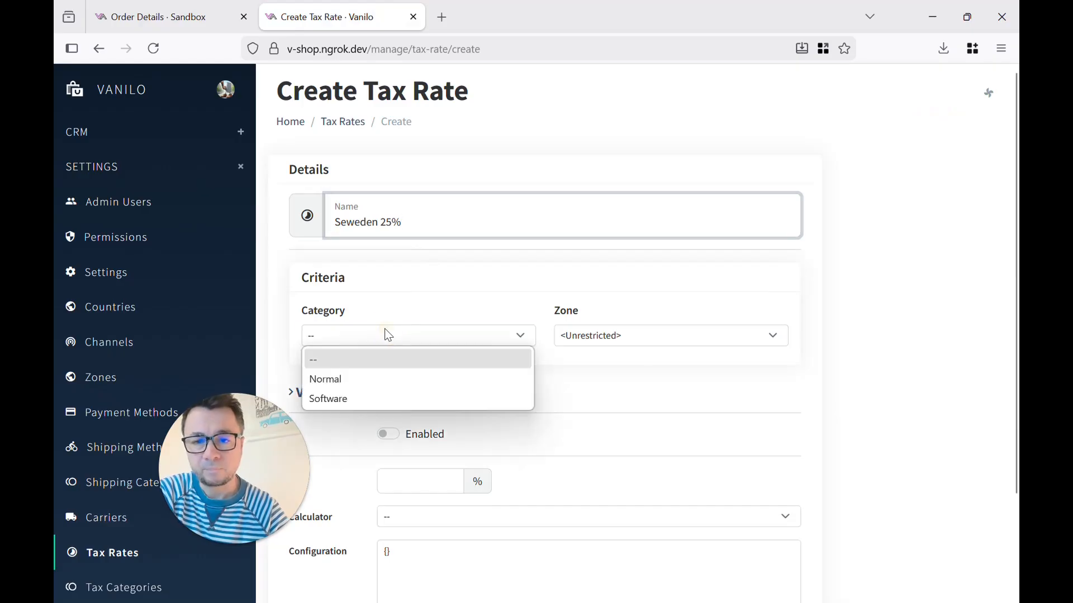
left_click(356, 377)
left_click(602, 335)
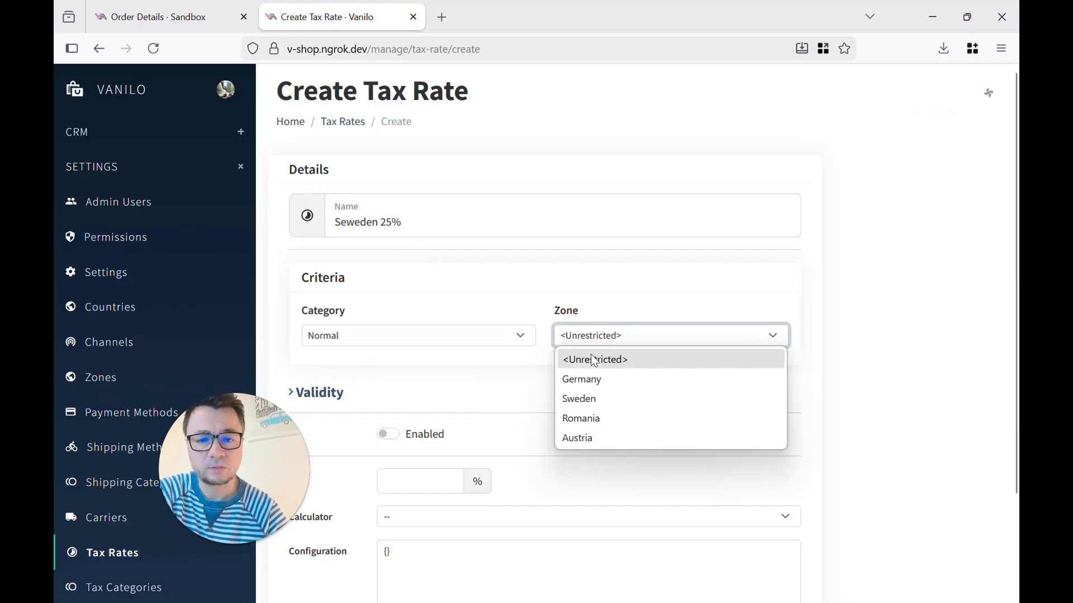
left_click(594, 400)
Step: Enable the Swedish tax rate, set it to 25% with the European Union VAT calculator, and create it
left_click(389, 434)
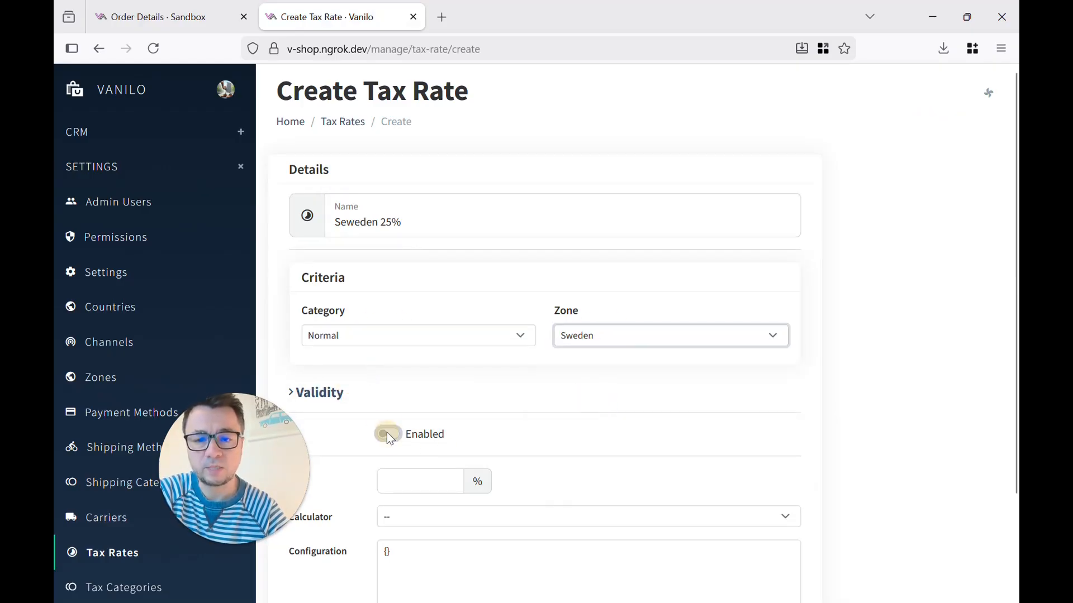
left_click(418, 481)
type("25")
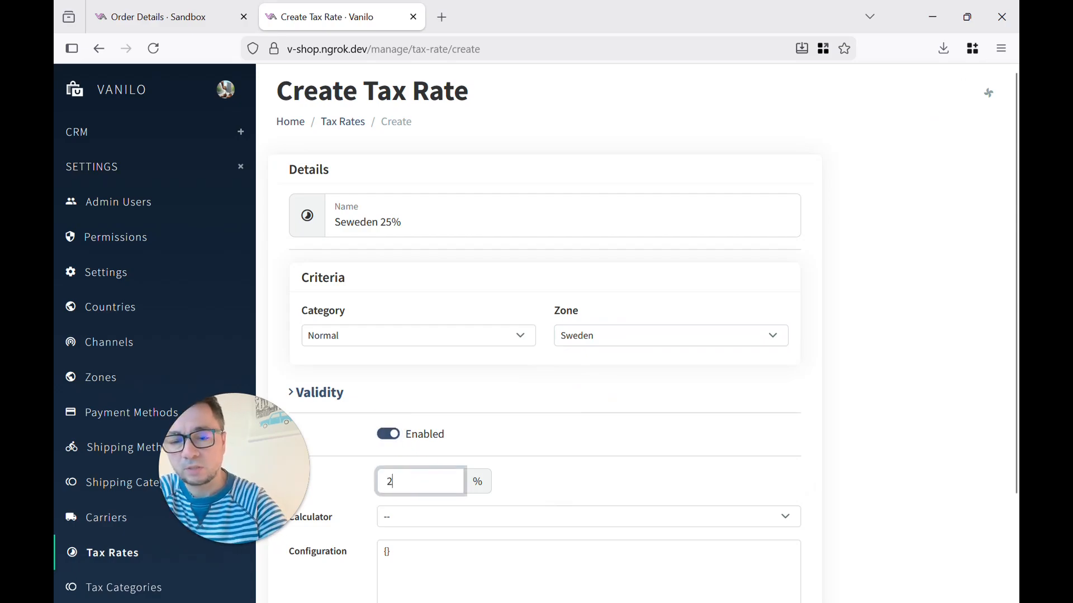
left_click(417, 511)
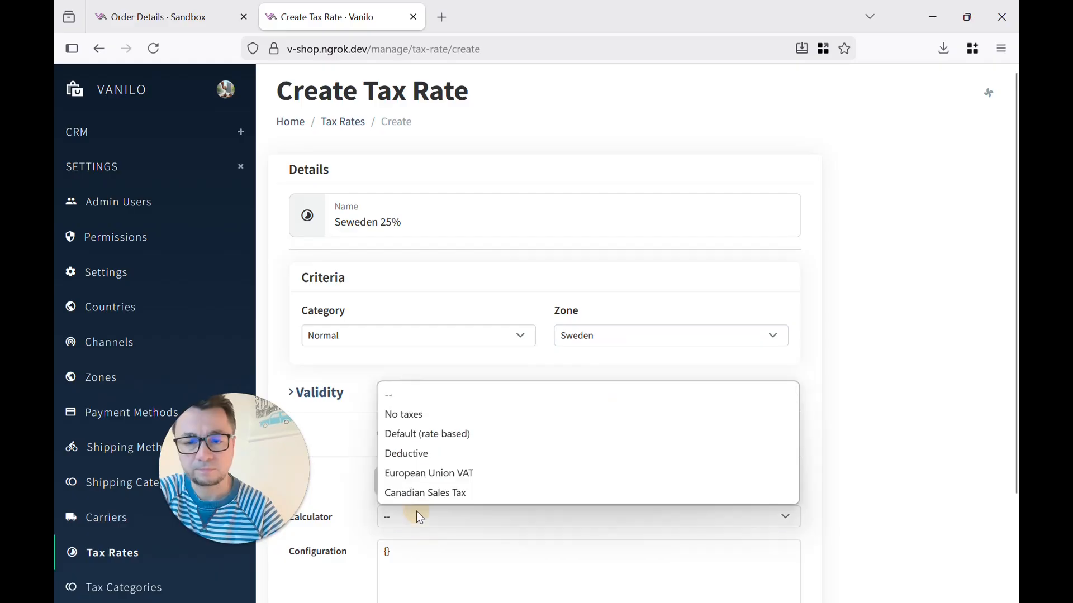
left_click(422, 474)
scroll(407, 403, "down", 3)
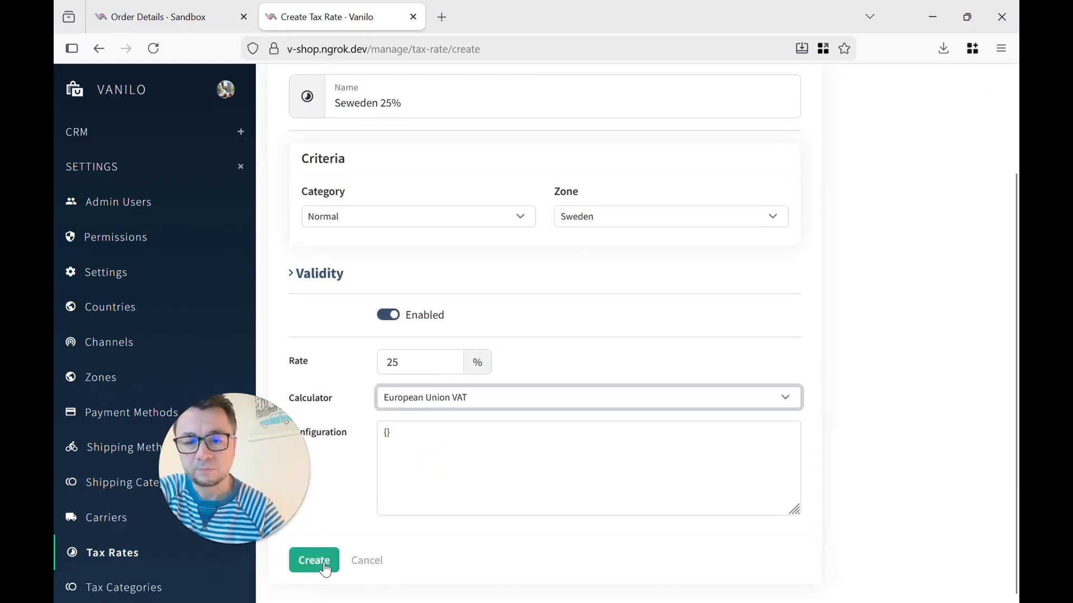
left_click(317, 562)
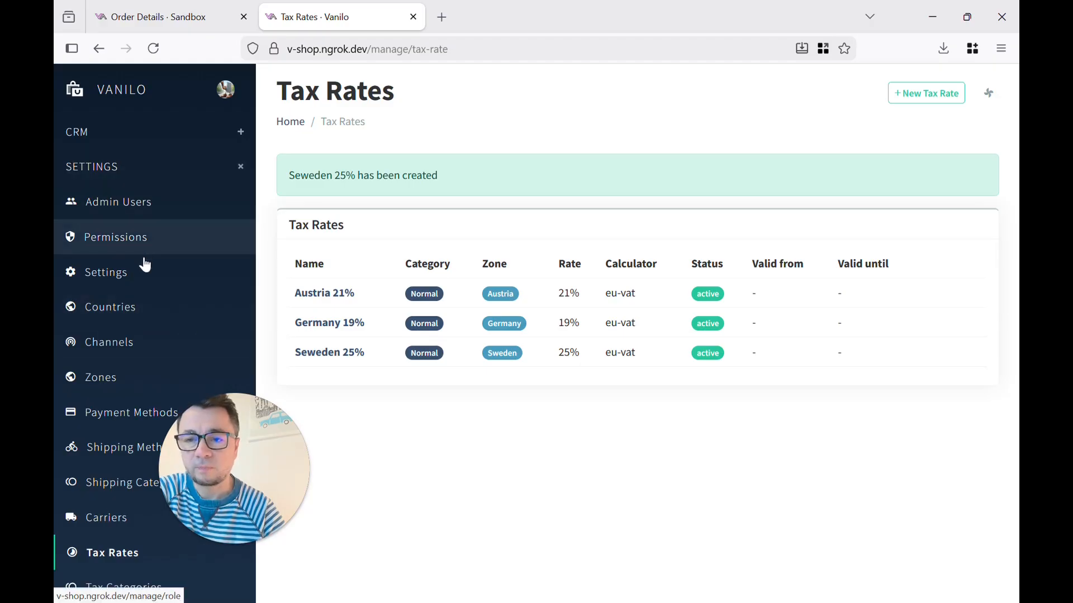
Step: Create a new geographic zone named "France" with the Taxation scope
left_click(130, 379)
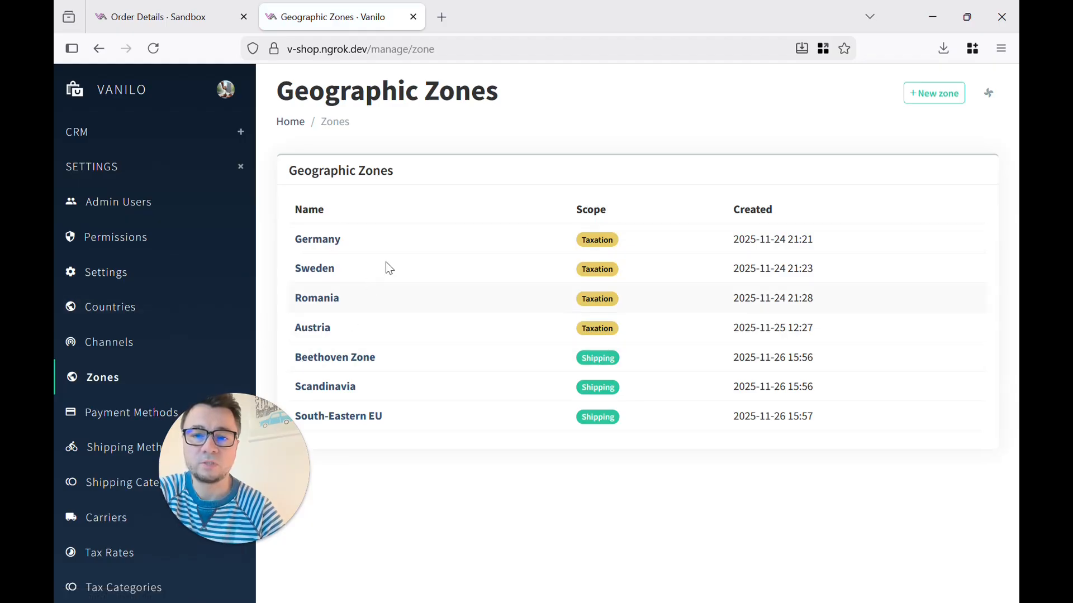
left_click(934, 94)
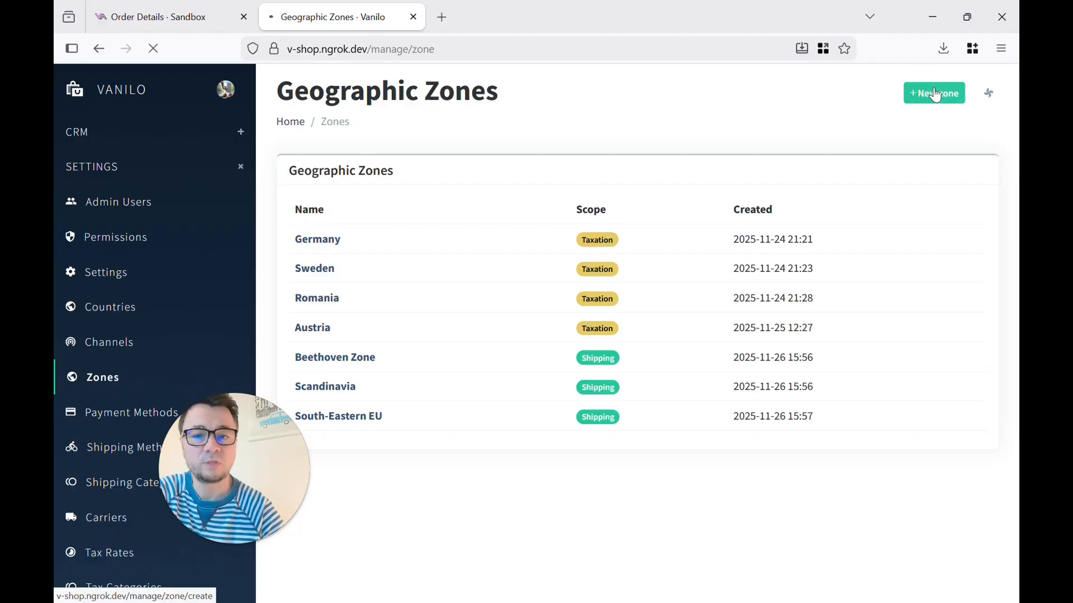
left_click(371, 210)
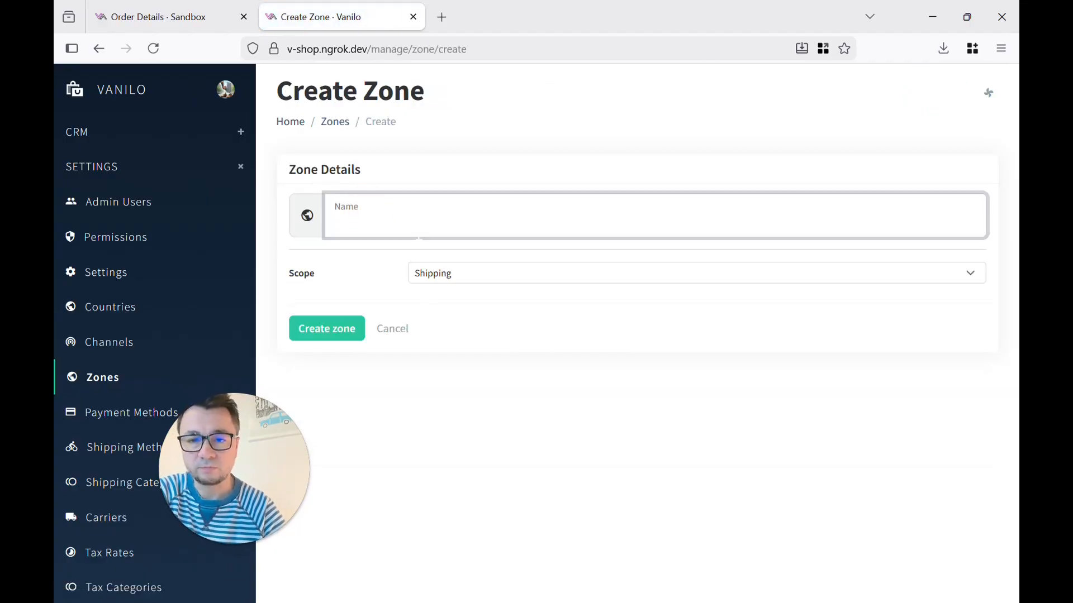
type("France")
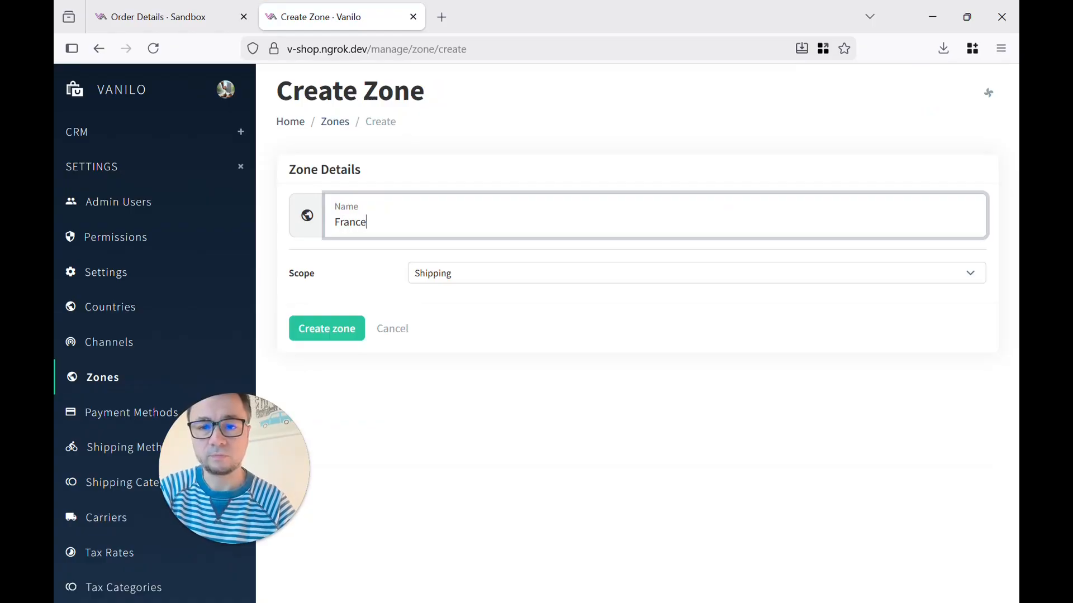
left_click(464, 275)
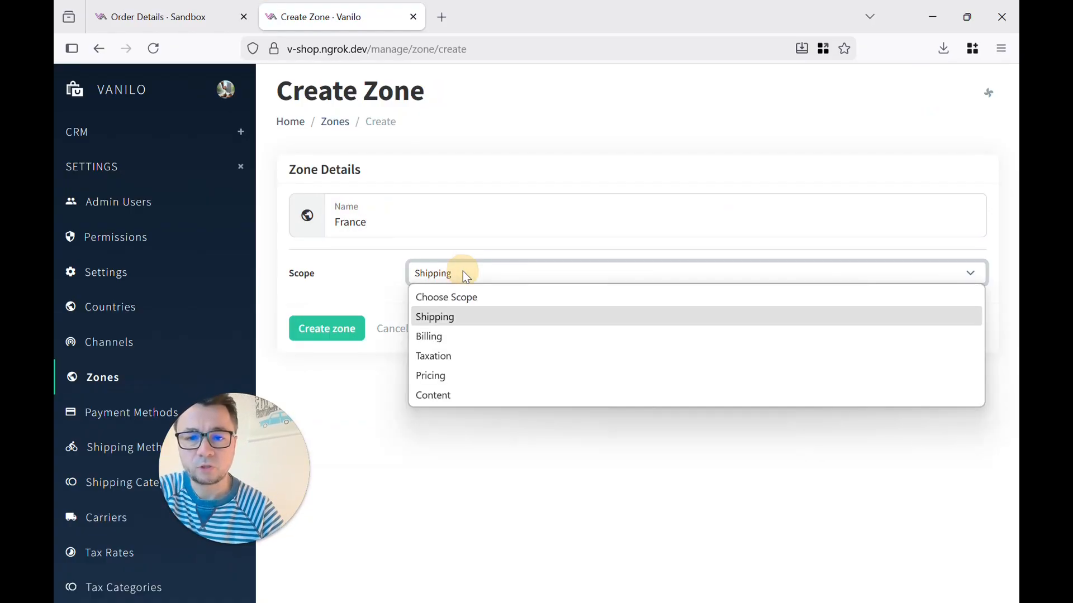
left_click(451, 354)
left_click(347, 333)
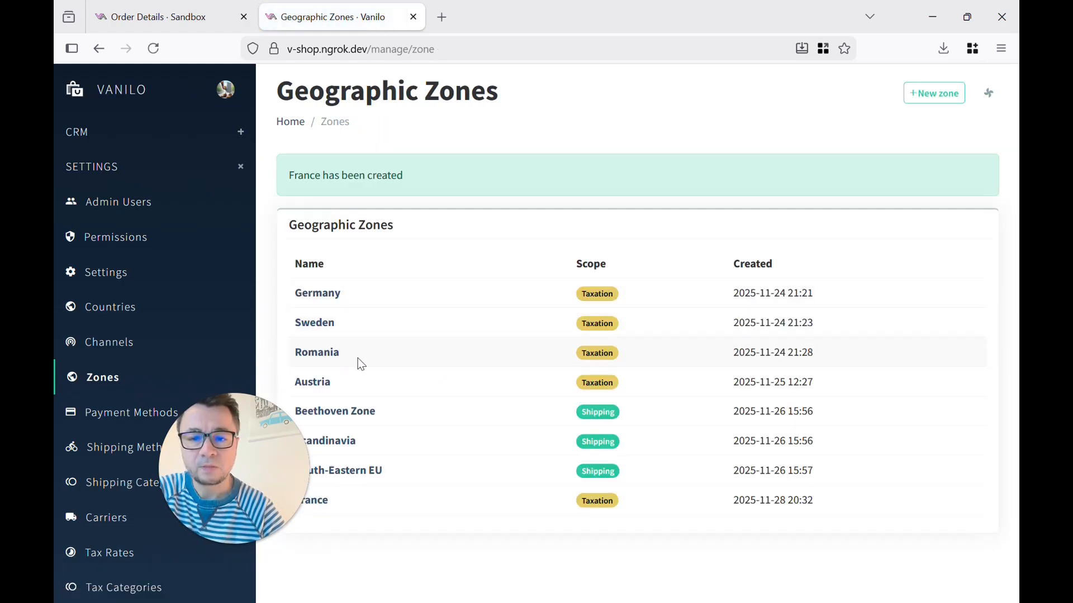
Step: Open the France taxation zone and add the country France as its member
left_click(321, 504)
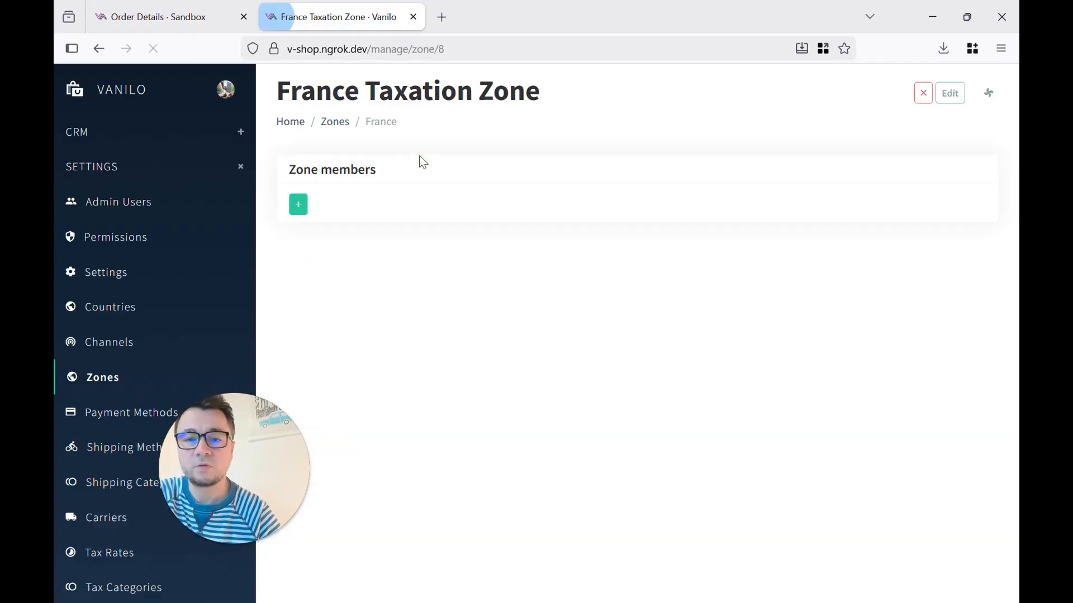
left_click(298, 208)
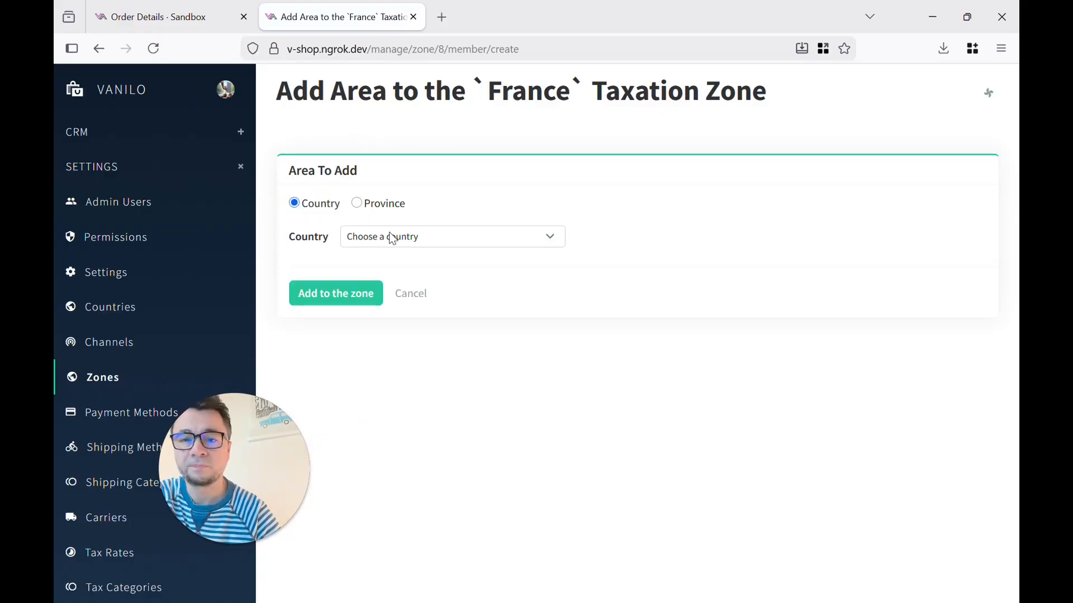
left_click(392, 239)
type("fr")
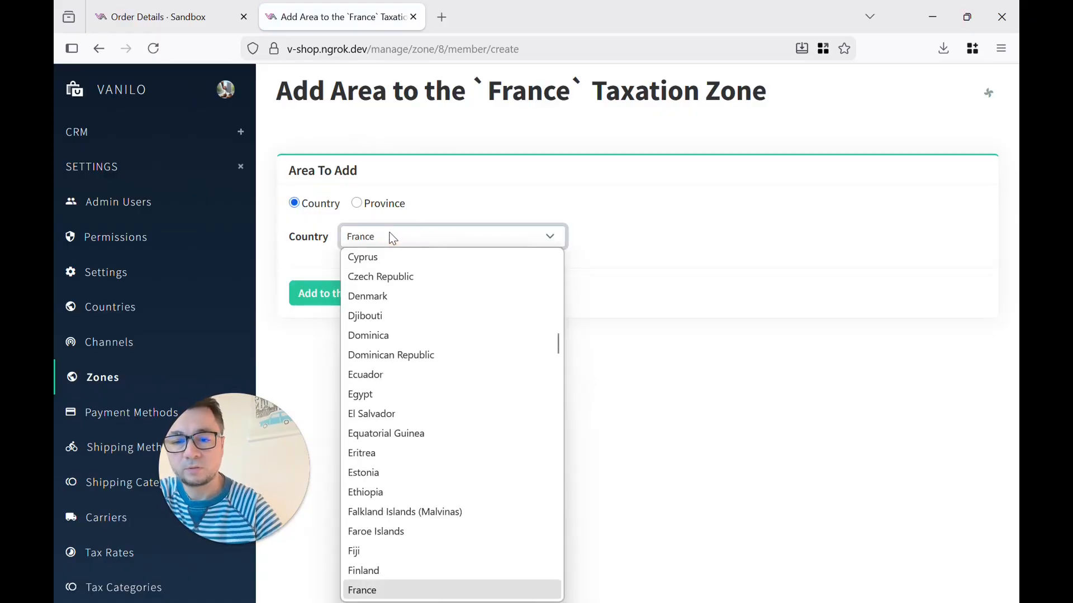
key("Return")
left_click(352, 292)
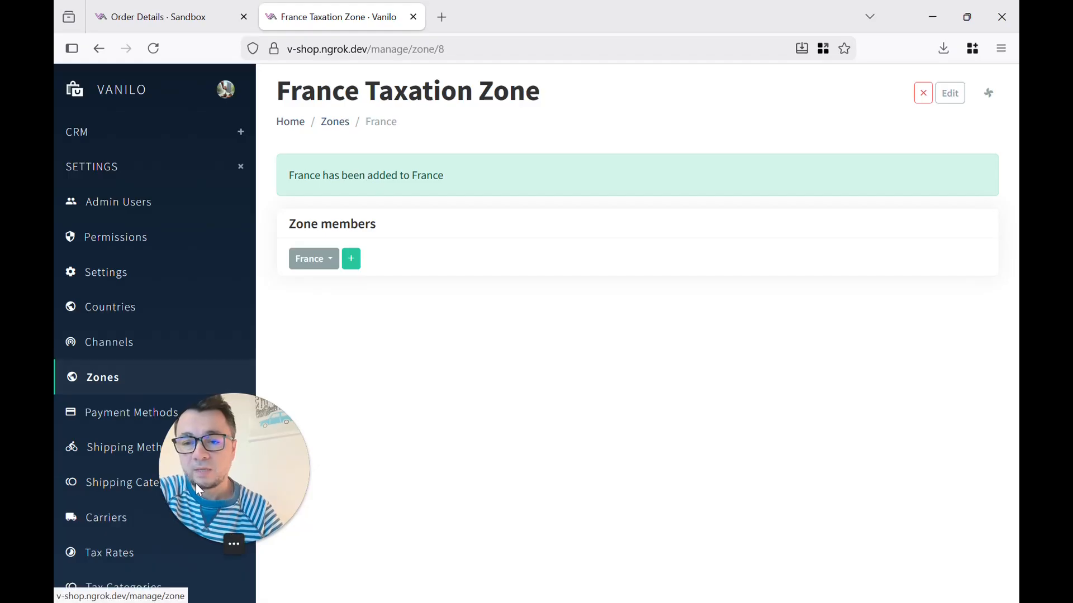
Step: Start a new tax rate named "France 20%" with the Normal category and the France zone
left_click(147, 560)
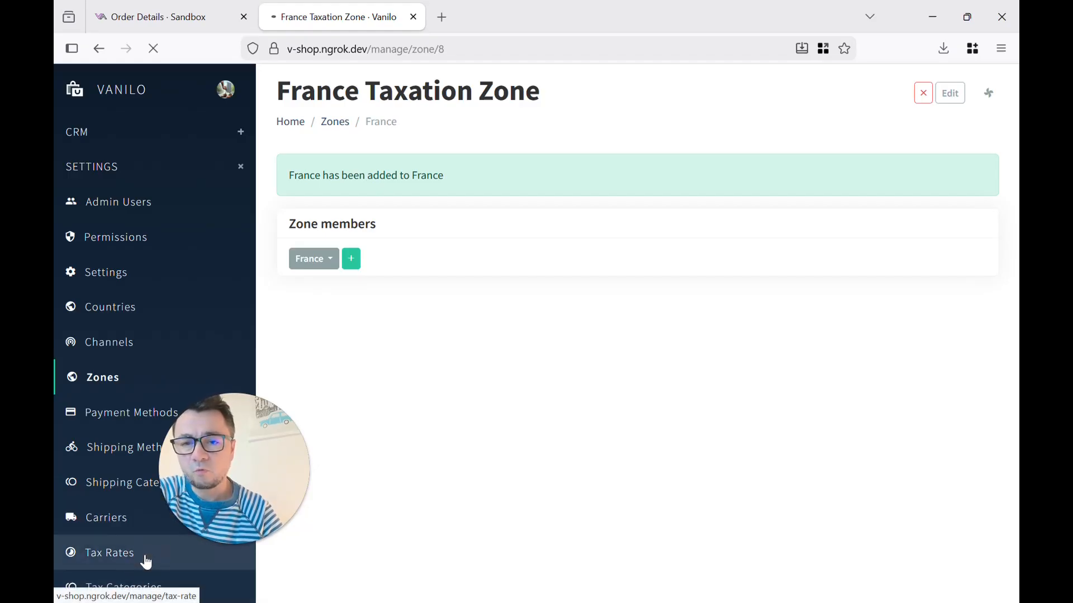
left_click(926, 94)
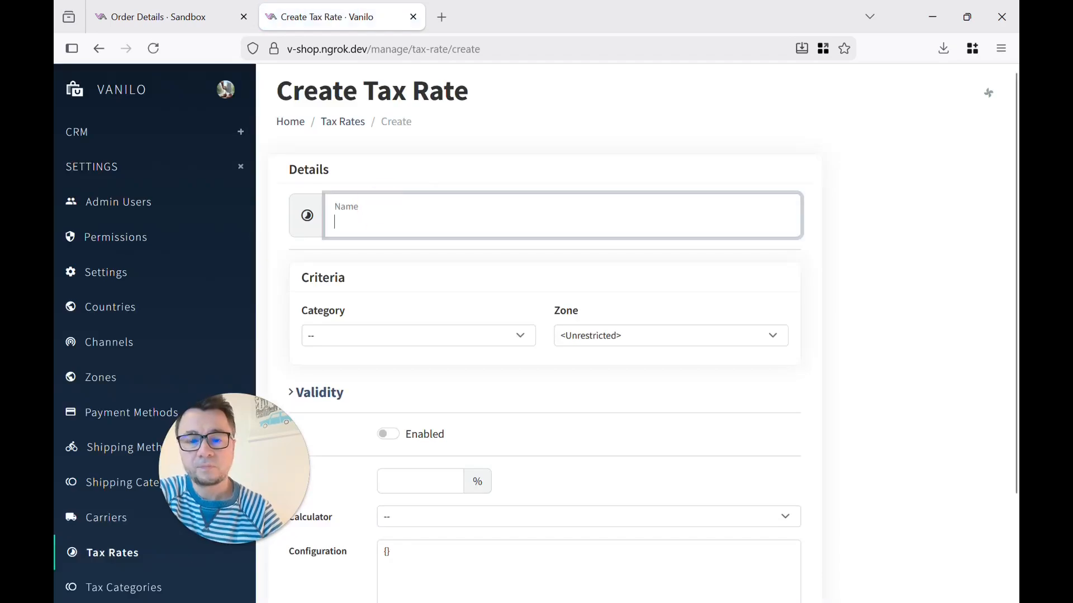
type("France")
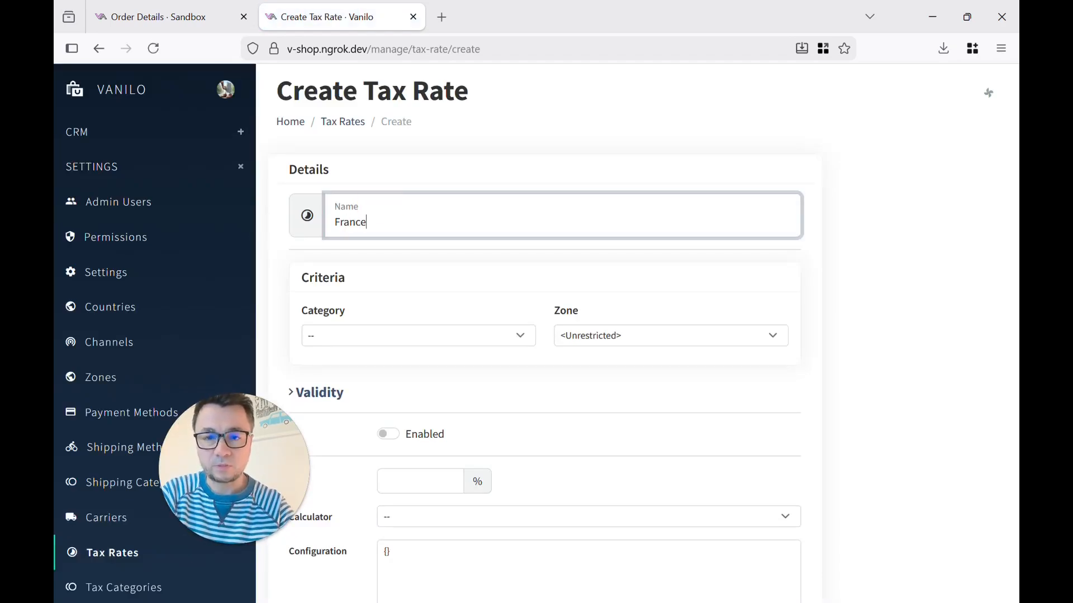
type(" 22")
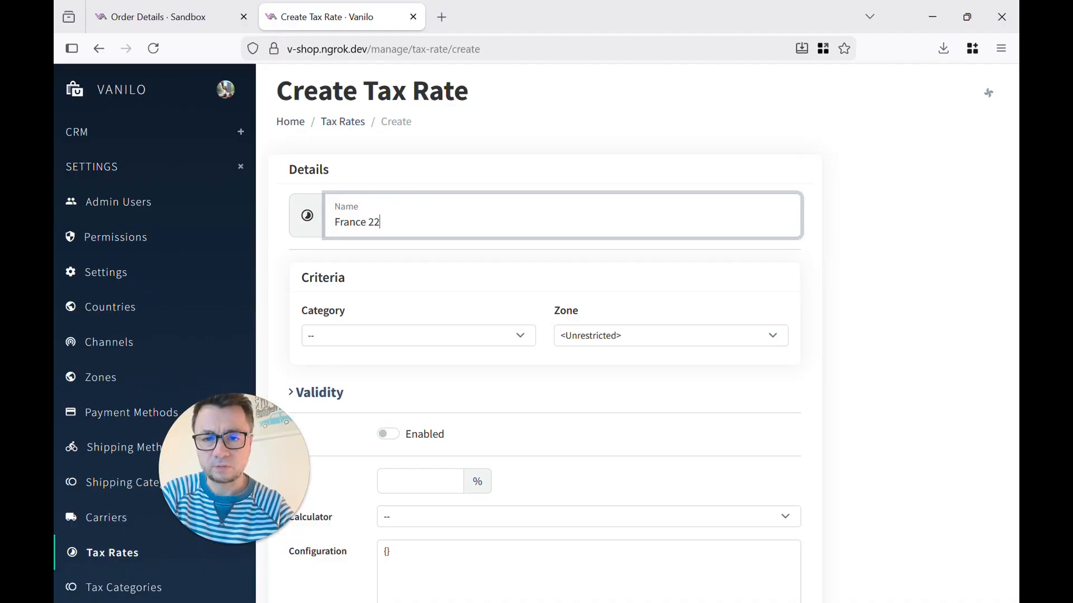
key("BackSpace")
type("0%")
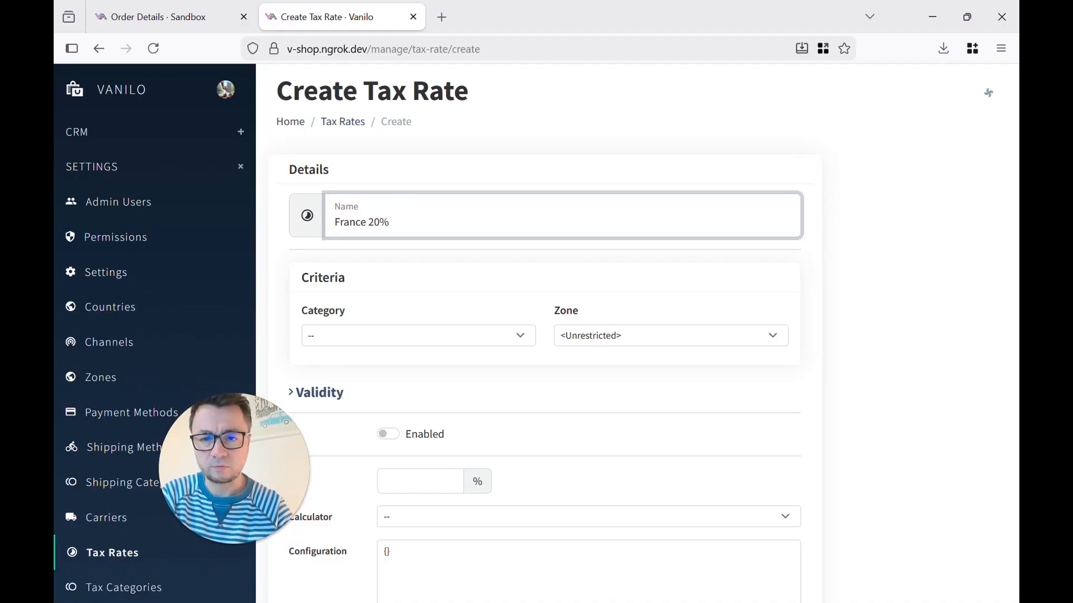
left_click(400, 334)
left_click(358, 378)
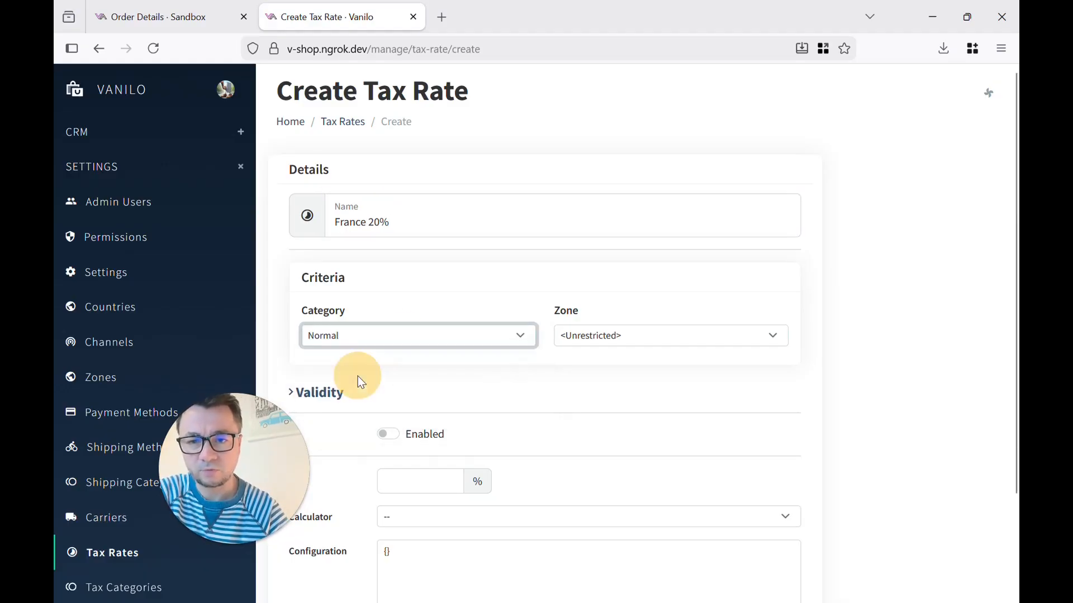
left_click(618, 335)
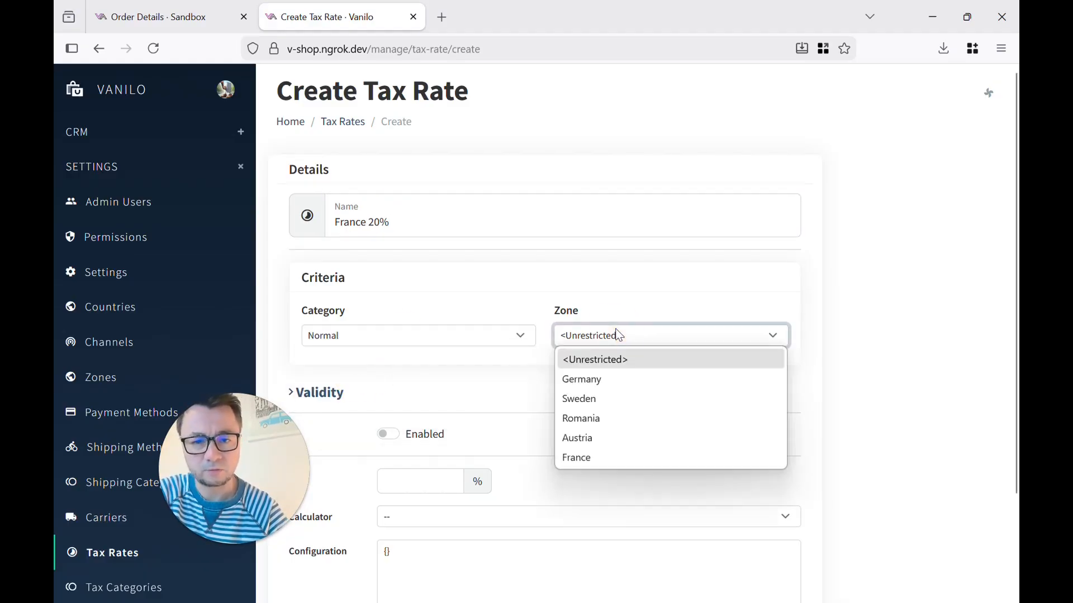
left_click(589, 452)
Step: Enable the French tax rate, set it to 20% with the European Union VAT calculator, and create it
left_click(389, 434)
left_click(401, 472)
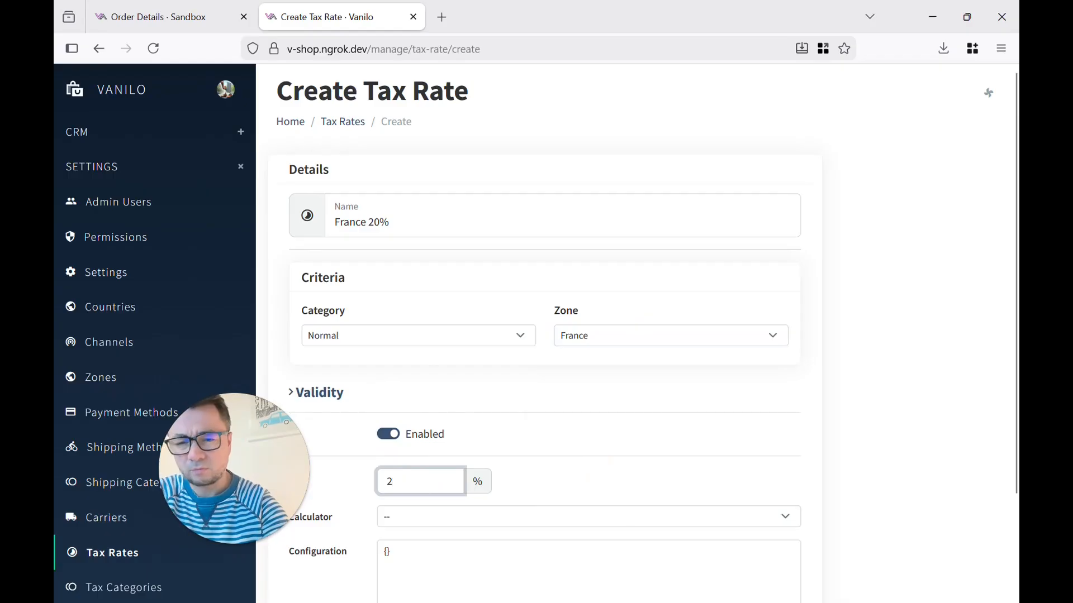
type("0")
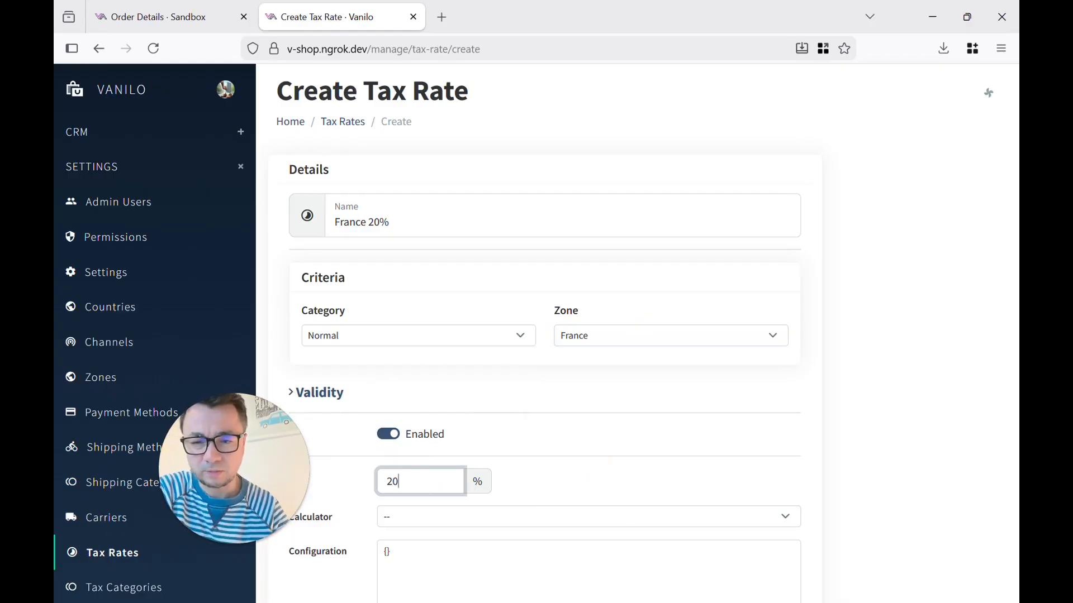
scroll(545, 336, "down", 2)
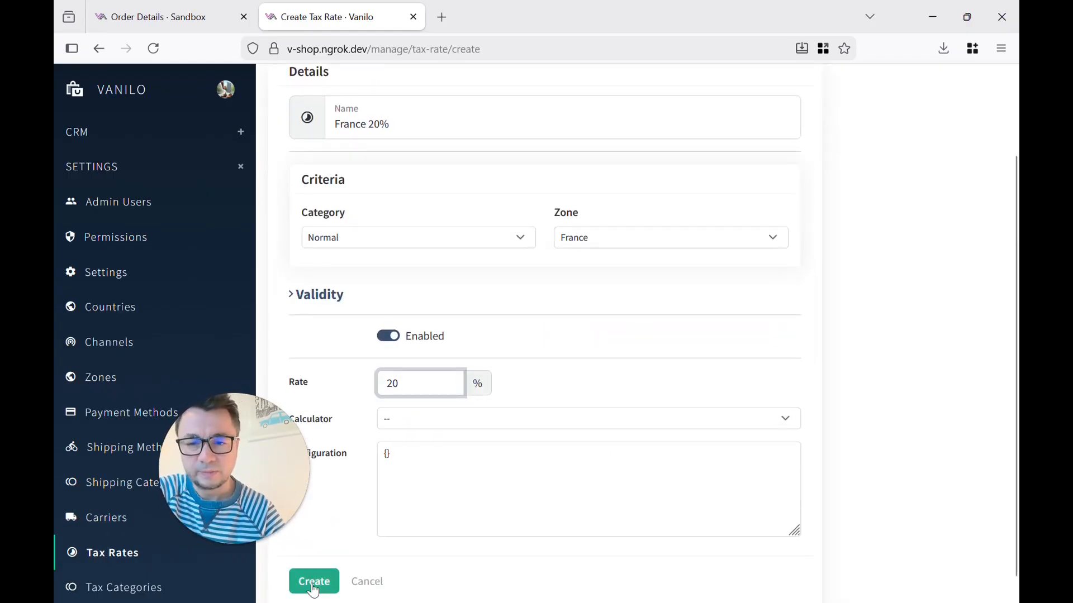
left_click(412, 419)
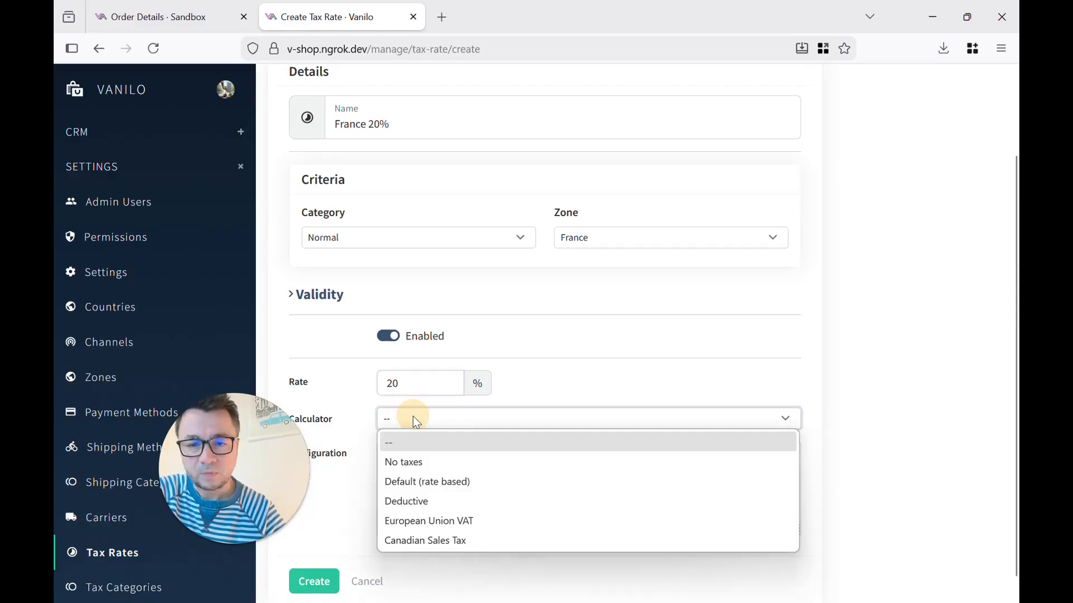
left_click(412, 521)
scroll(335, 551, "down", 1)
left_click(318, 565)
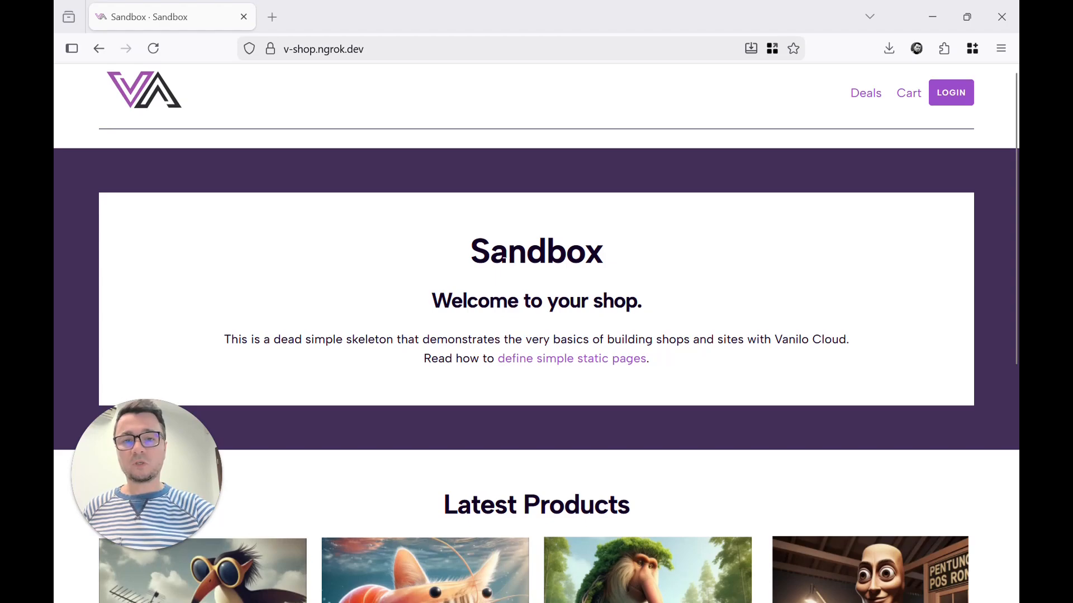
Step: Open the Brr Brr Patapim product from the storefront's latest products and add it to the cart
scroll(507, 269, "down", 3)
scroll(507, 269, "down", 1)
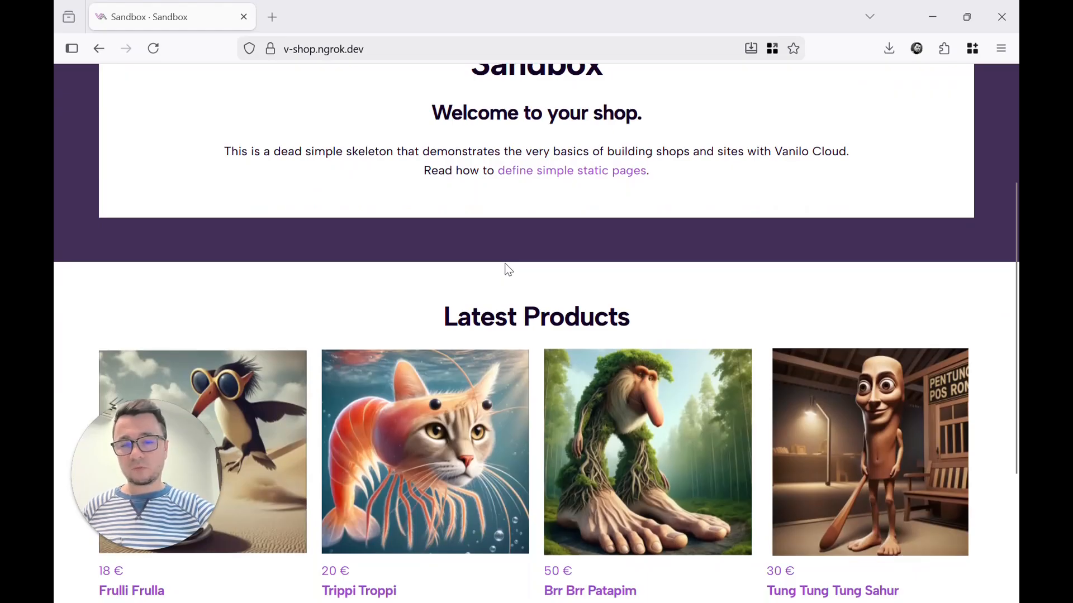
scroll(507, 270, "down", 2)
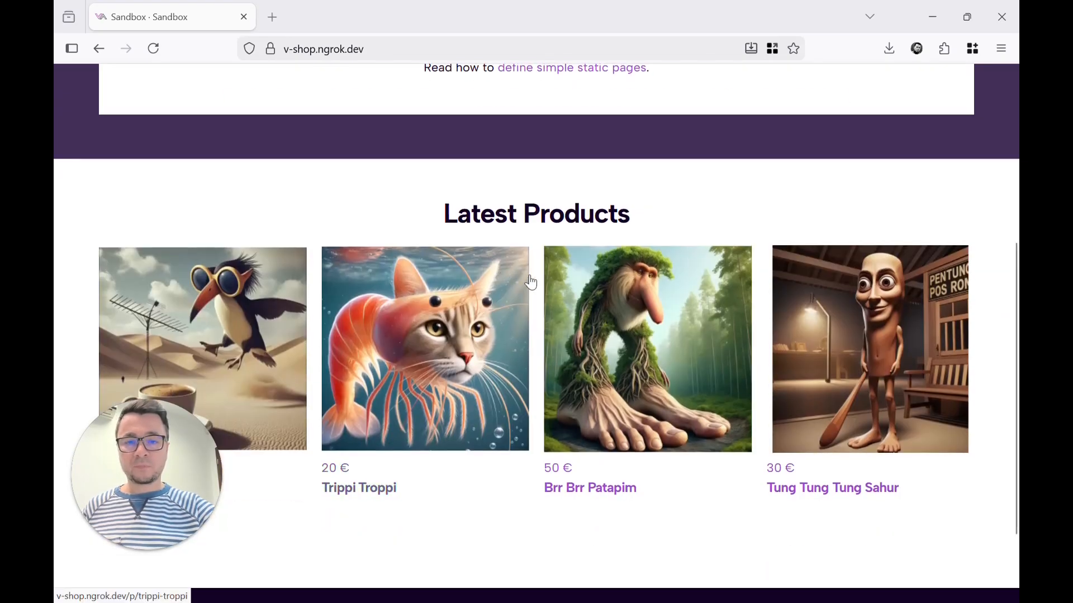
left_click(651, 323)
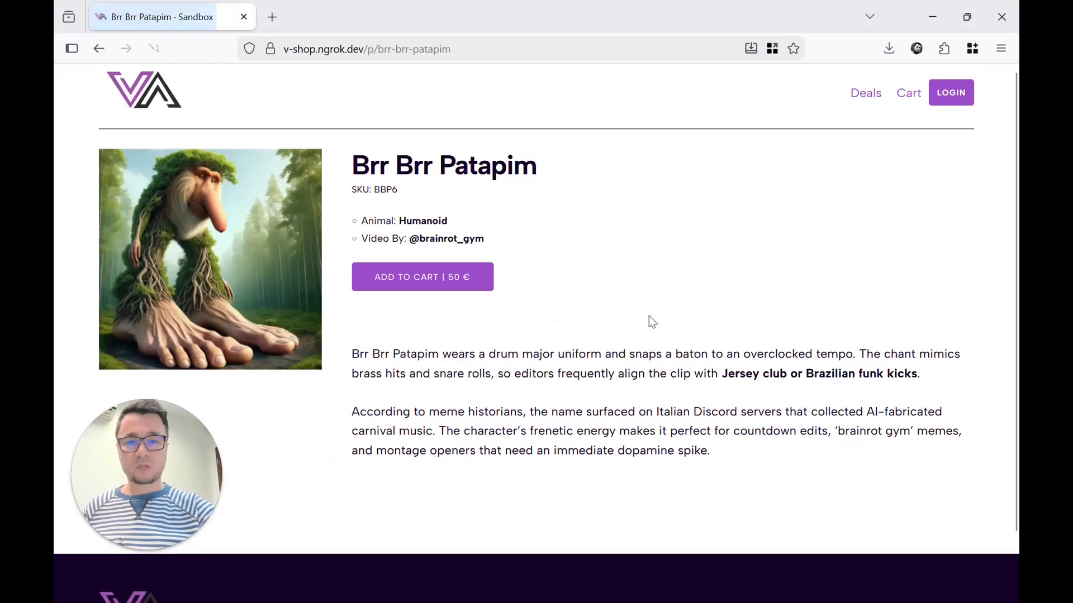
left_click(448, 279)
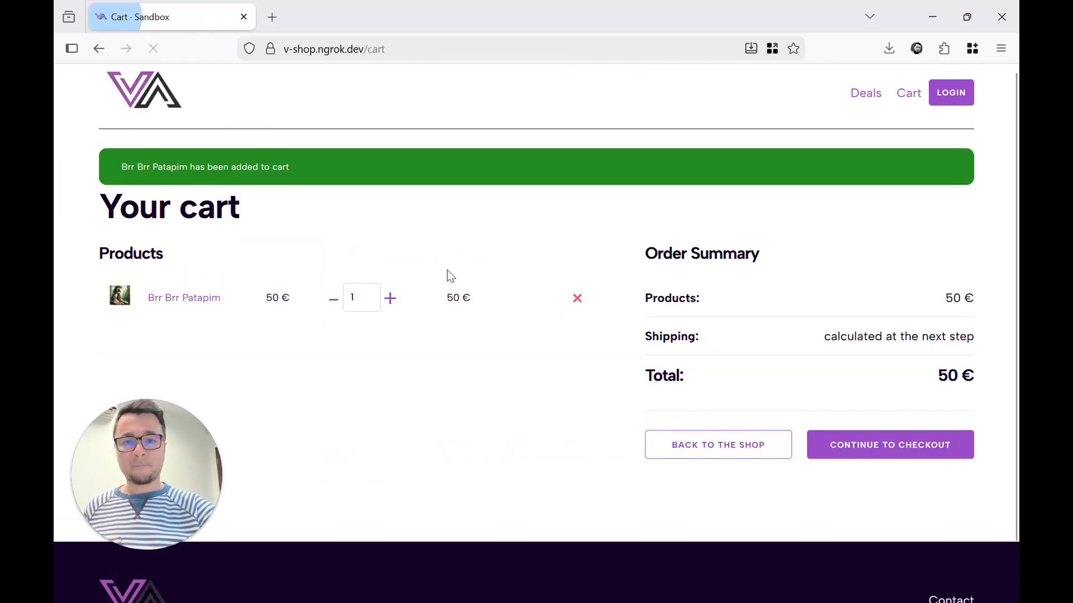
Step: Raise the Brr Brr Patapim quantity in the cart to 2 and continue to checkout
left_click(389, 299)
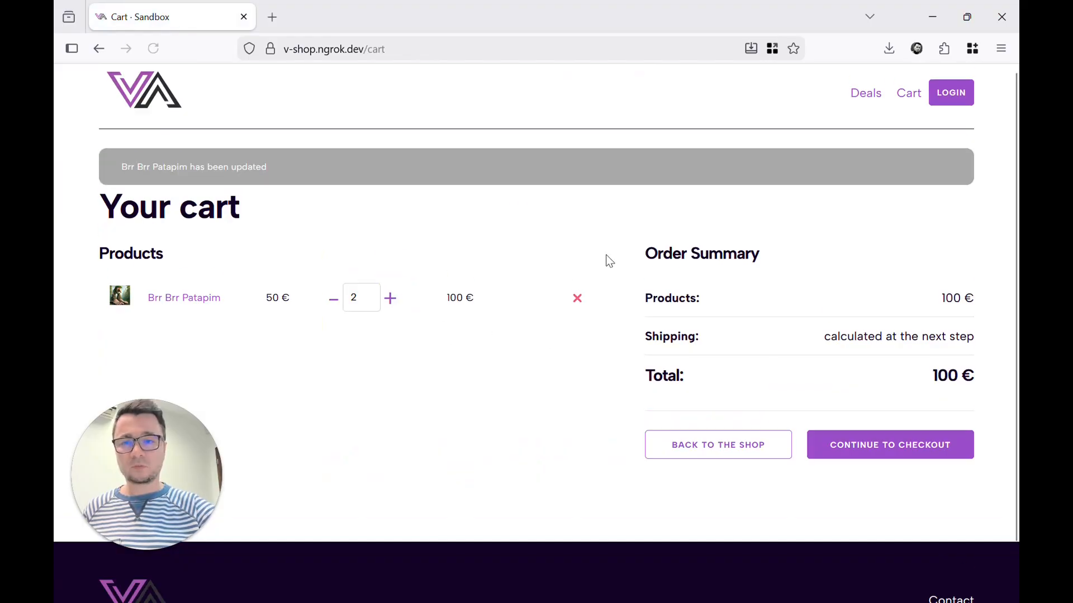
left_click(849, 446)
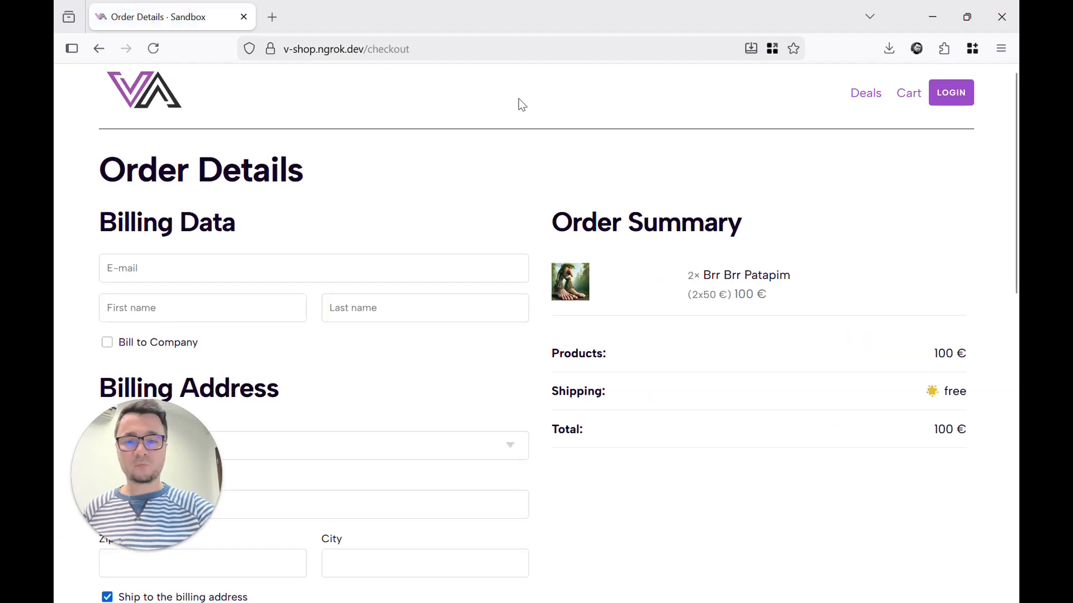
Step: Check the taxes in the order summary with the billing country set to Austria, followed by Germany
scroll(391, 288, "down", 3)
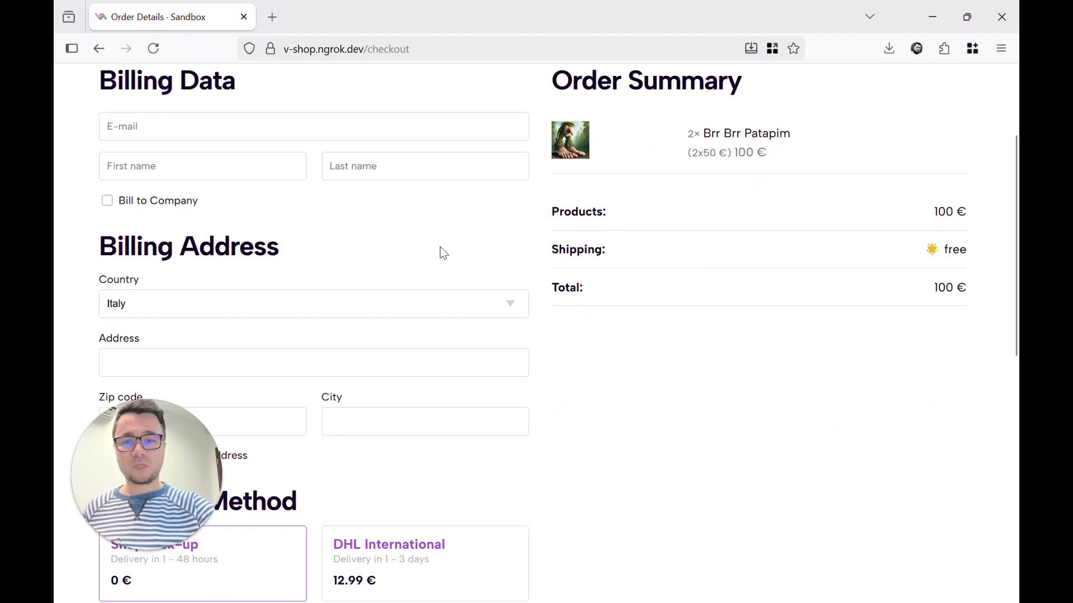
left_click(359, 305)
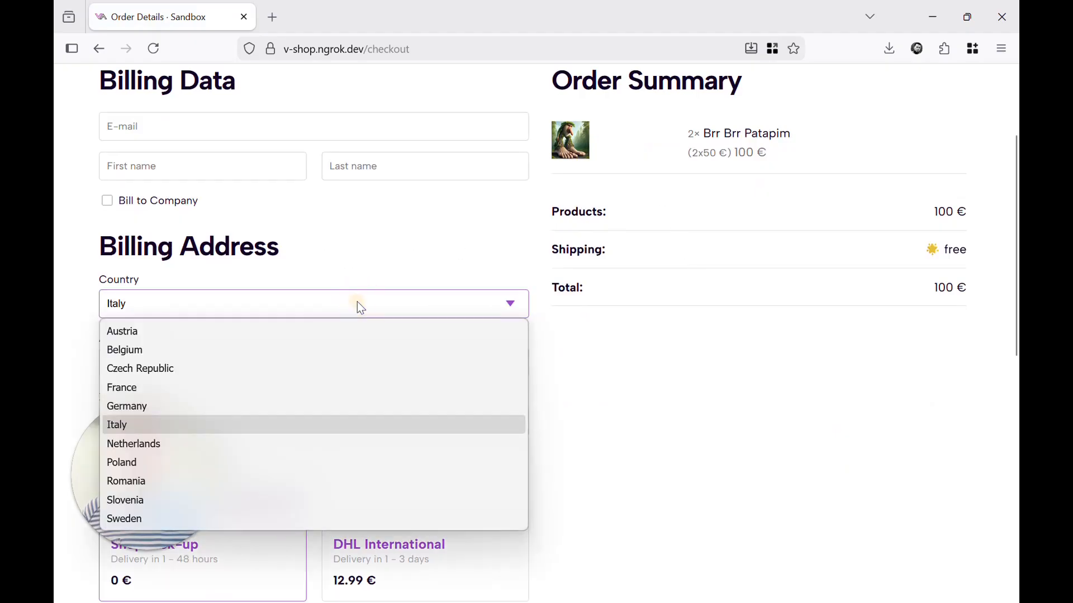
left_click(257, 334)
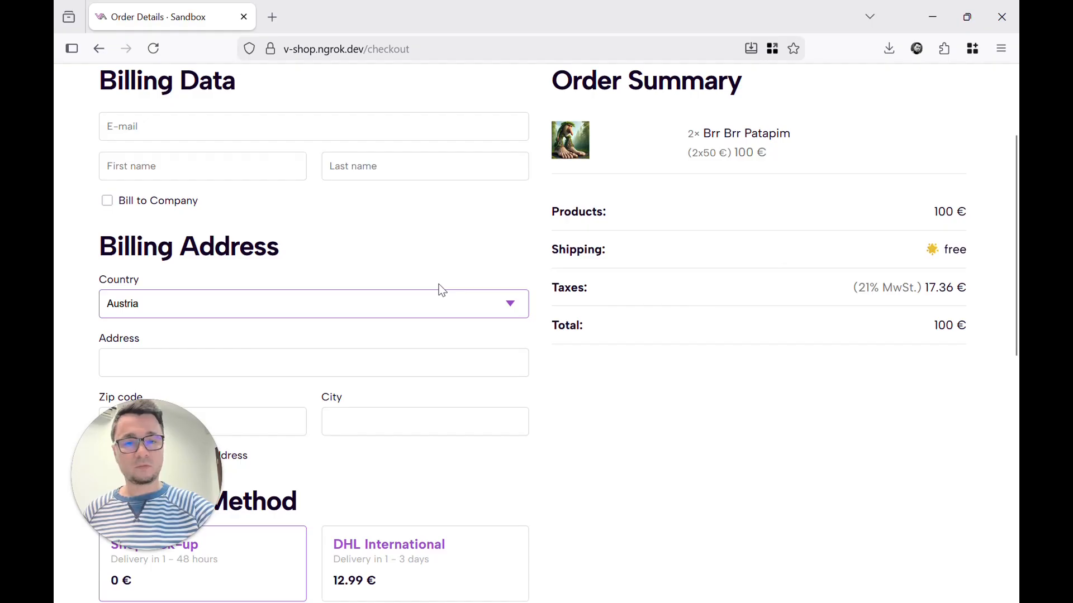
left_click(444, 304)
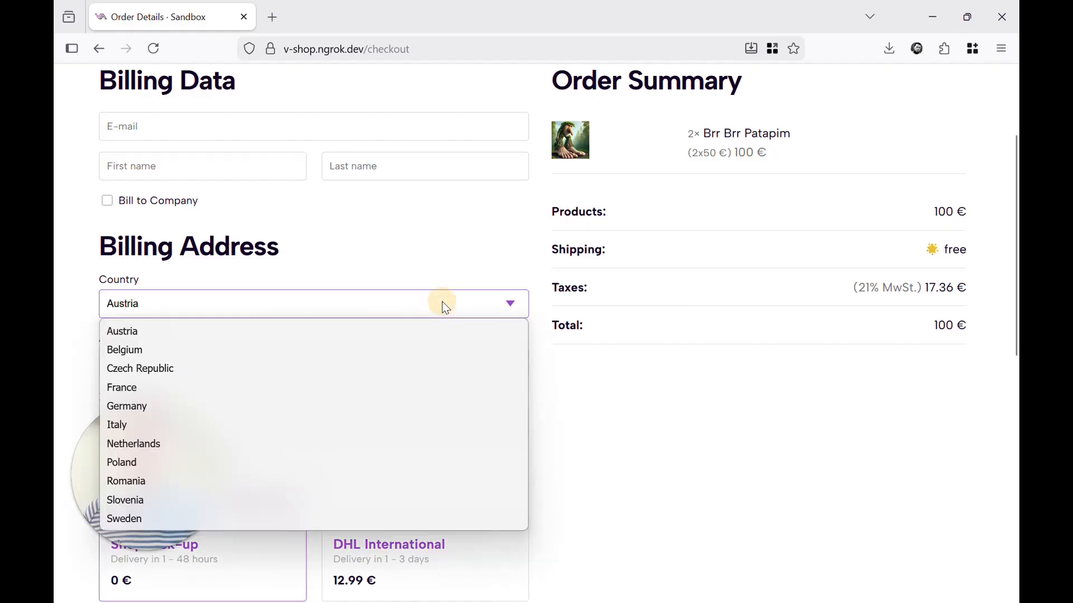
left_click(266, 407)
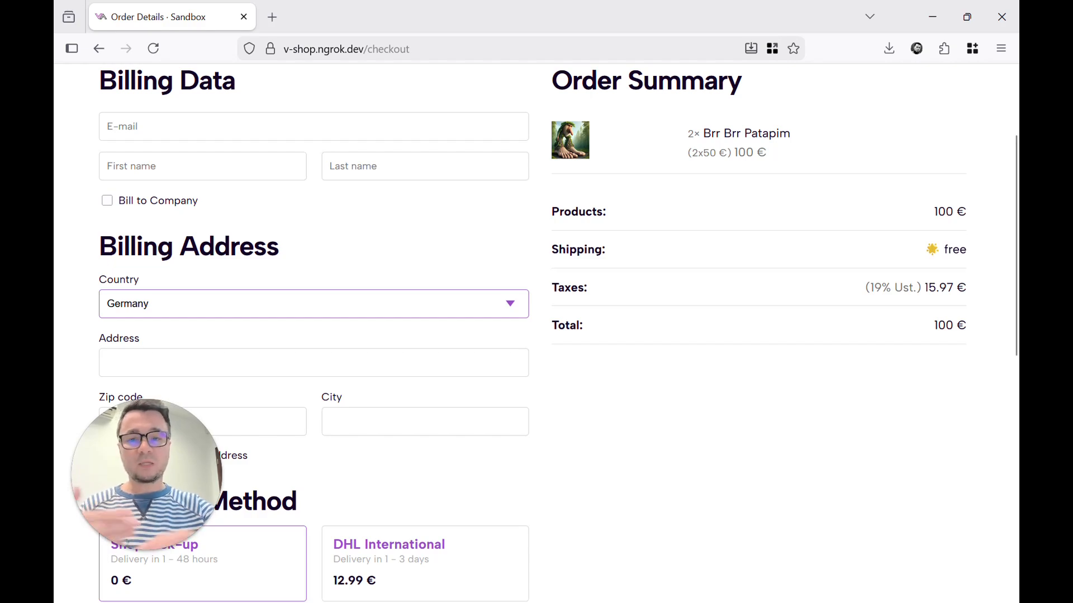
Step: Check the taxes in the order summary with the billing country set to Sweden
left_click(422, 287)
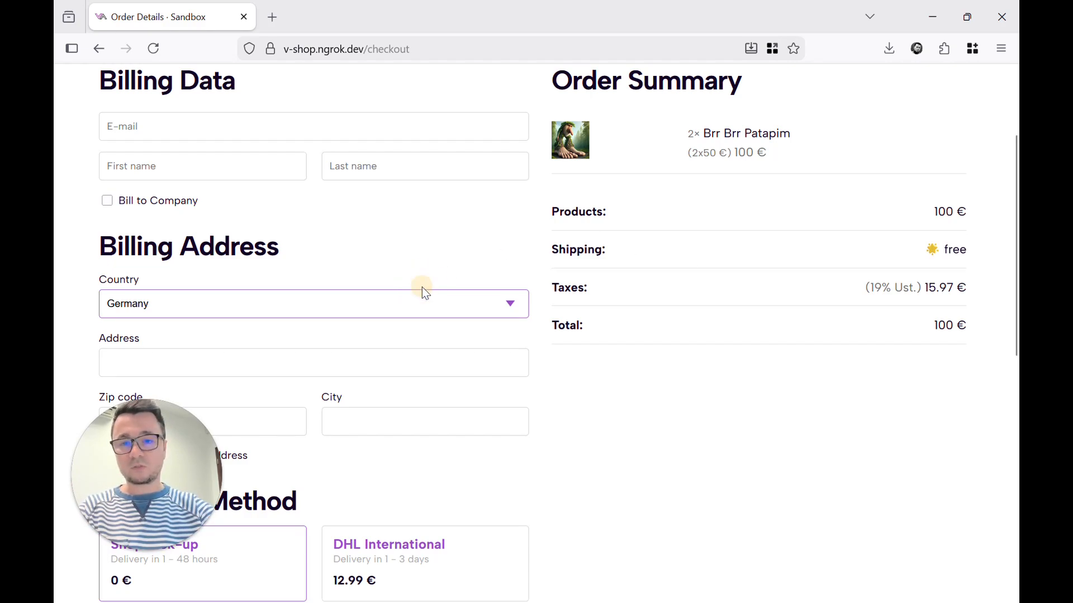
left_click(411, 302)
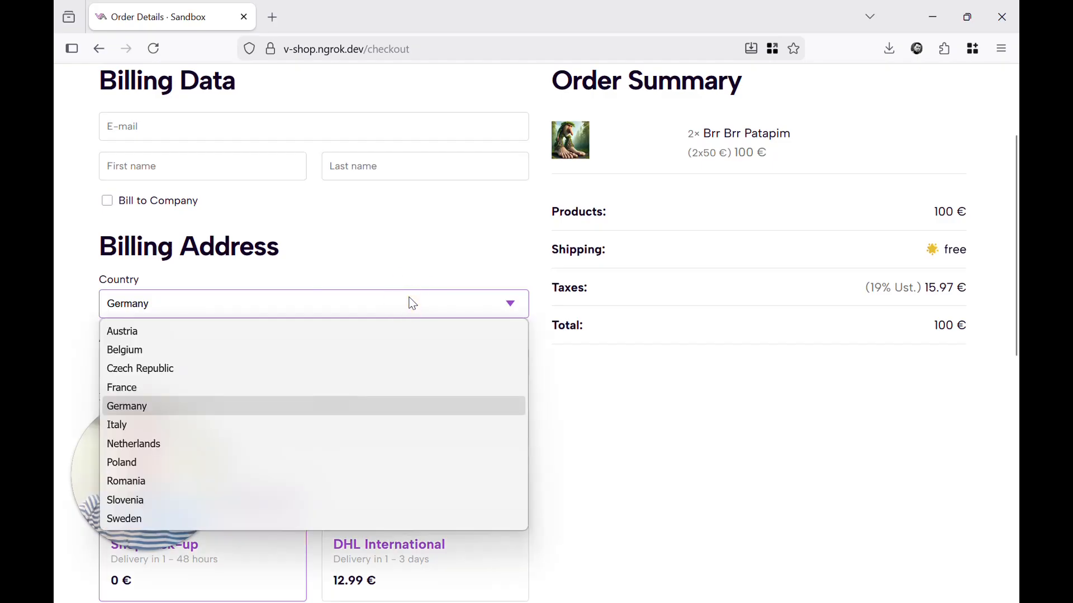
left_click(216, 518)
left_click(894, 374)
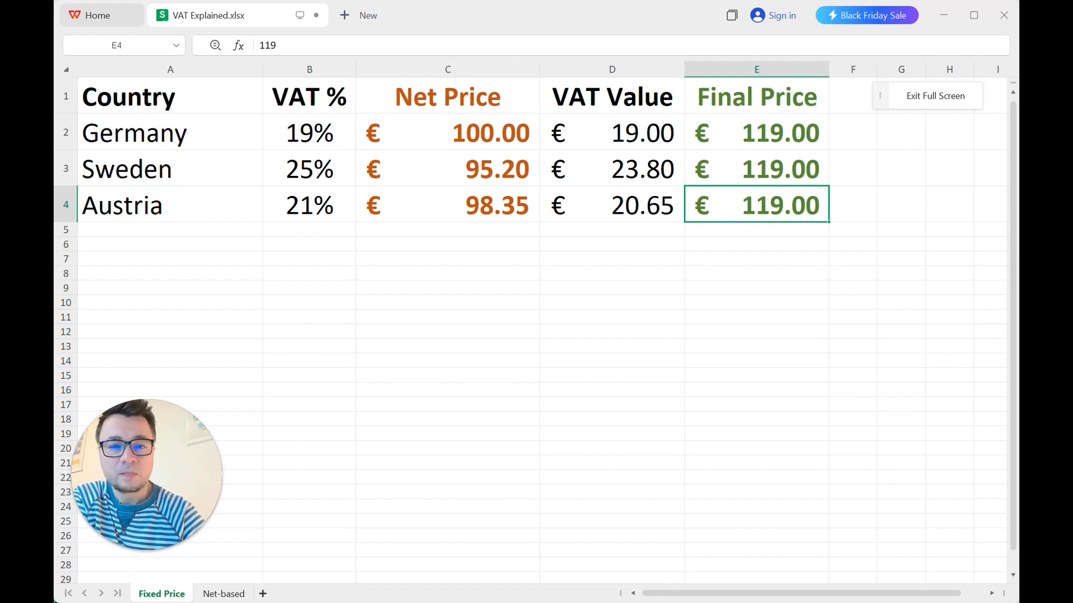
Step: Switch to VAT Explained.xlsx and examine how Germany's net price and VAT derive from the final price on the Fixed Price sheet, then Sweden's final price
left_click(743, 134)
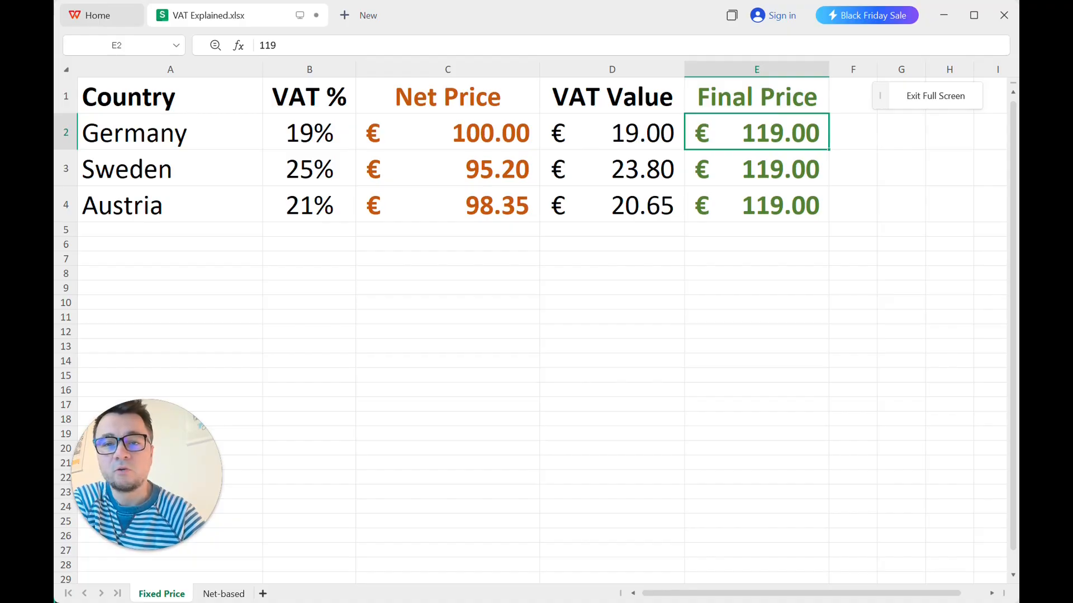
left_click(322, 136)
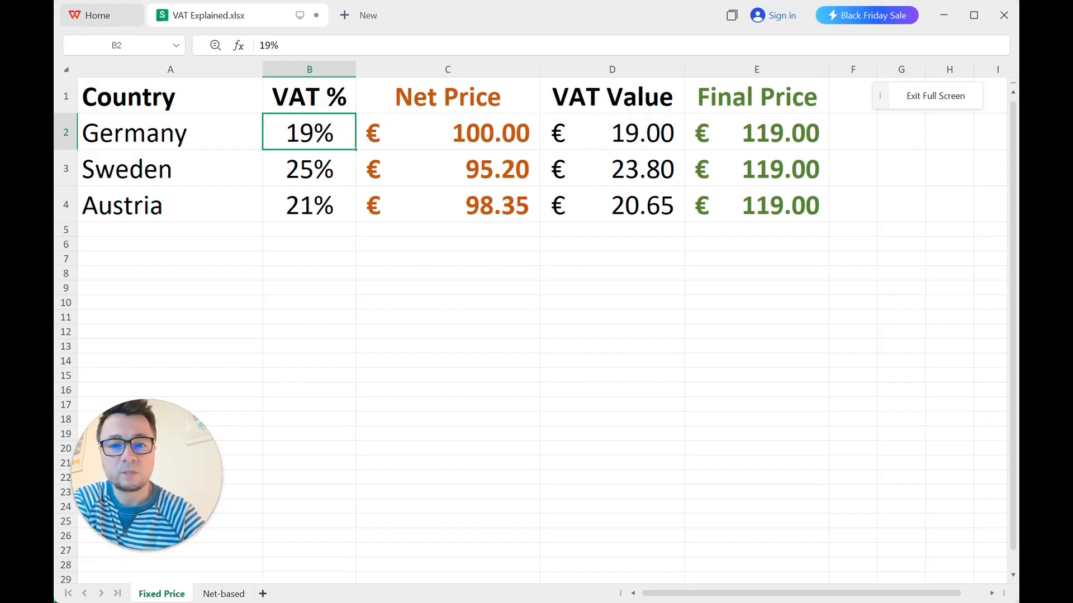
left_click(502, 133)
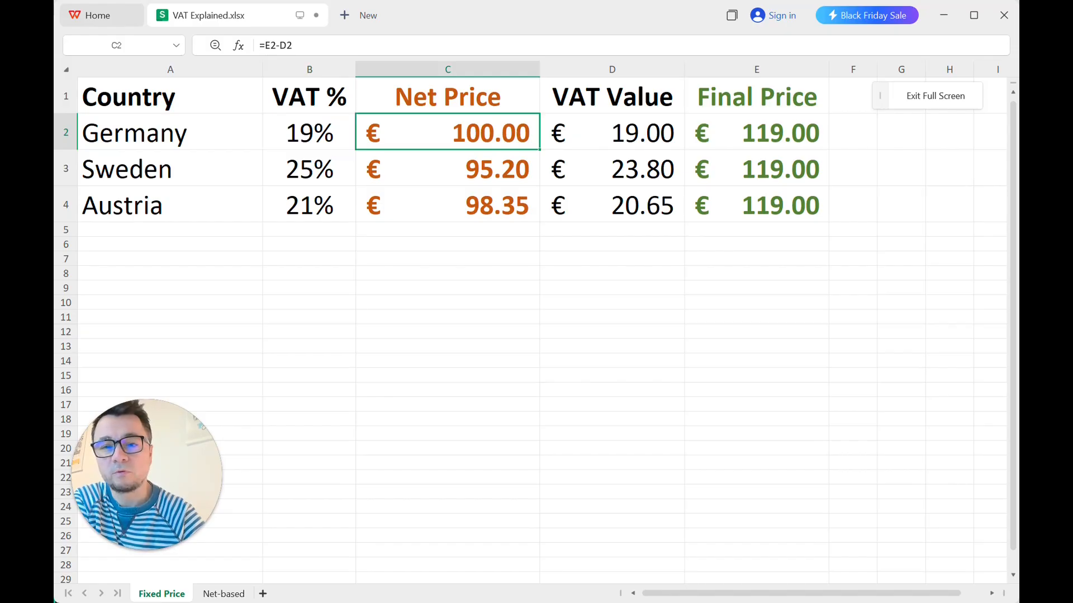
left_click(608, 134)
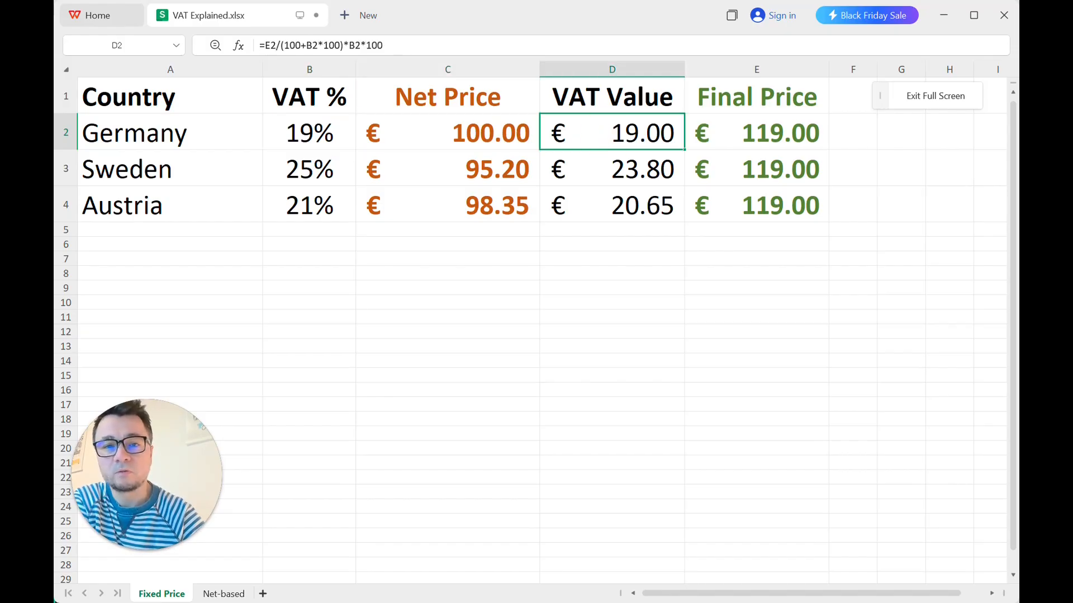
left_click(733, 136)
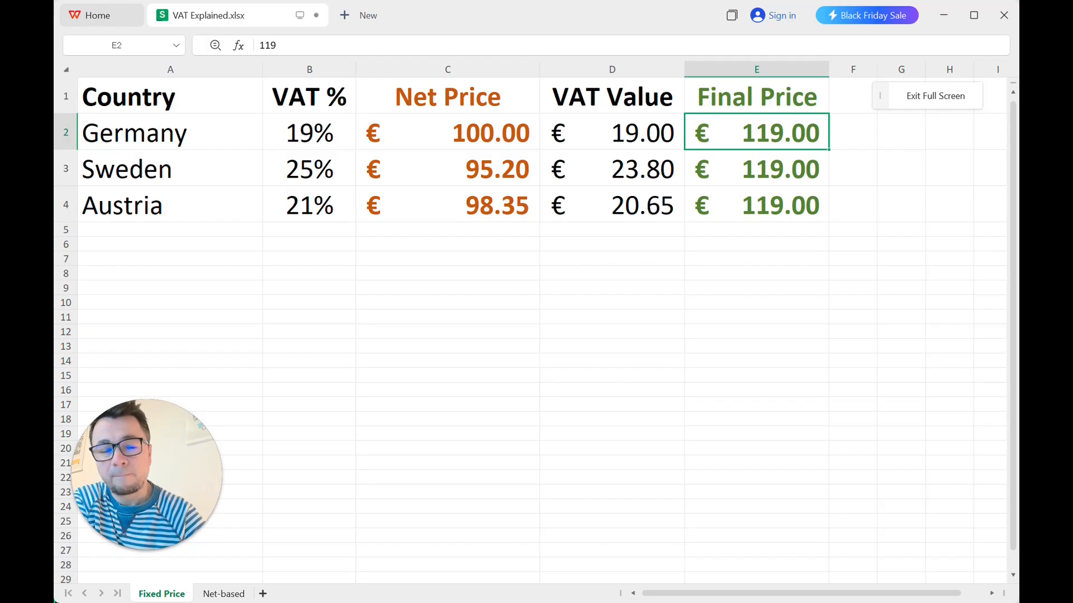
left_click(722, 167)
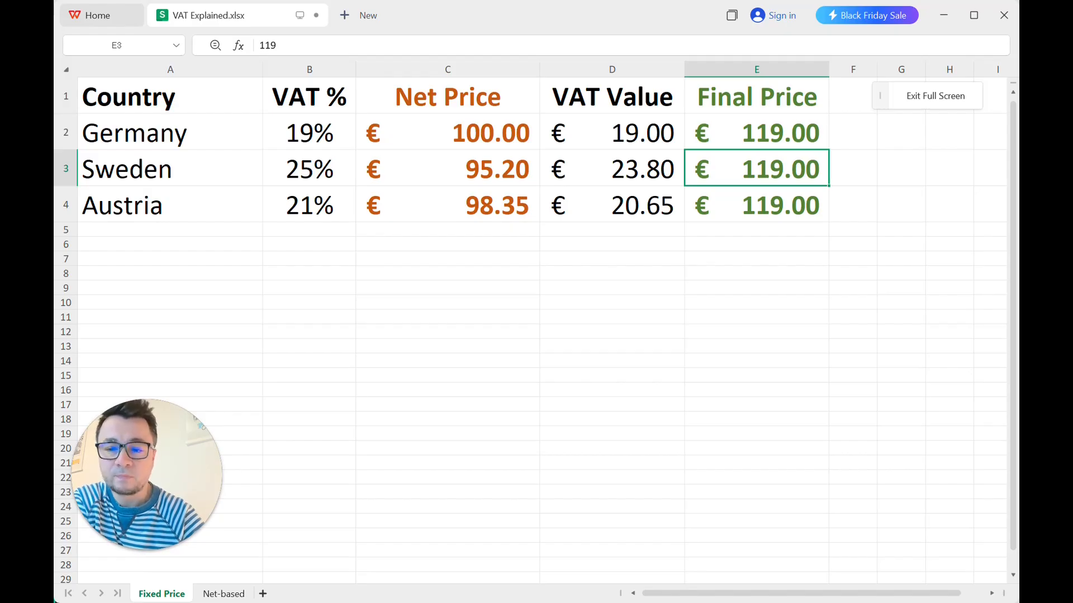
Step: Examine the net price, VAT value and final price cells for Germany, Sweden and Austria on the Net-based sheet
left_click(238, 593)
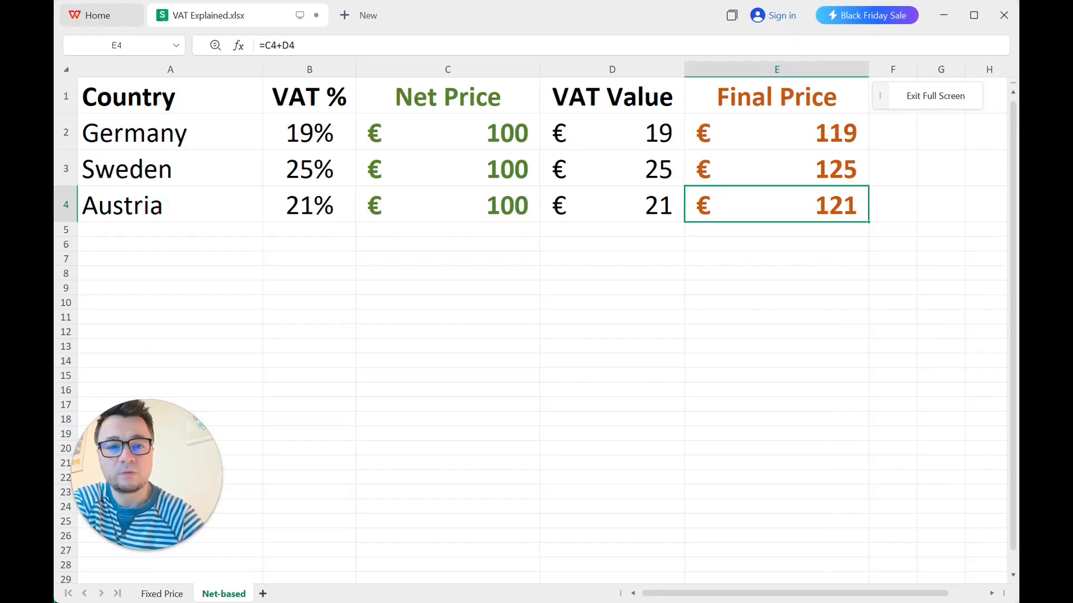
left_click(759, 133)
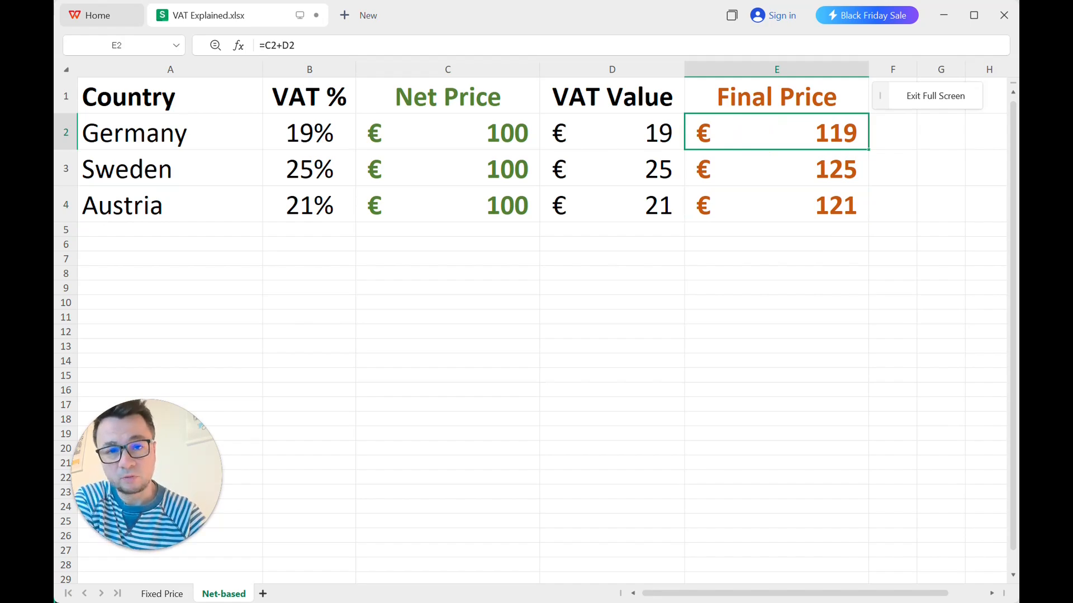
left_click(654, 132)
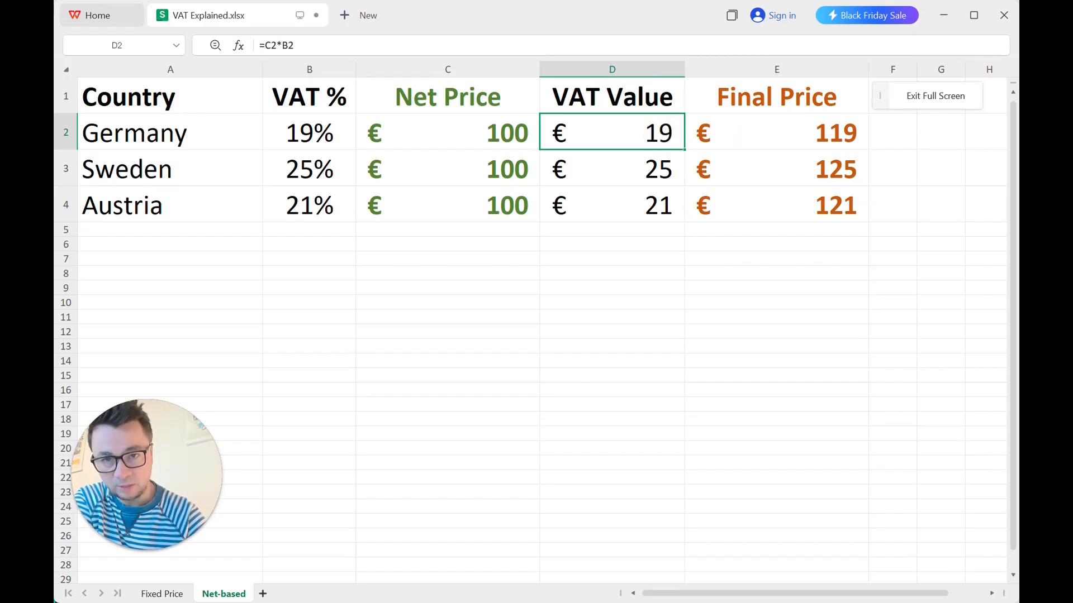
left_click(450, 132)
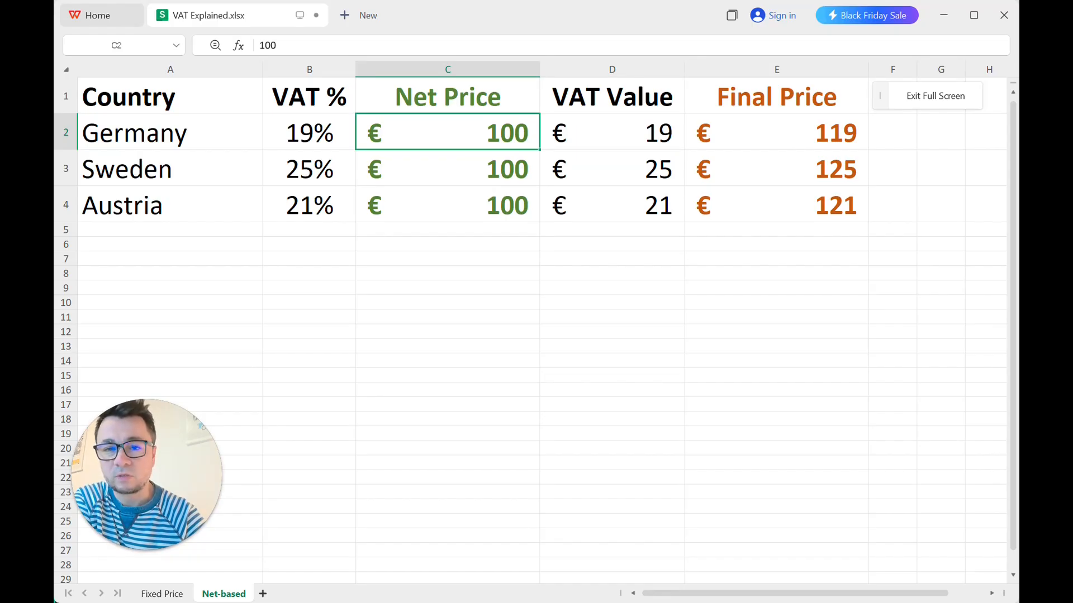
left_click(495, 170)
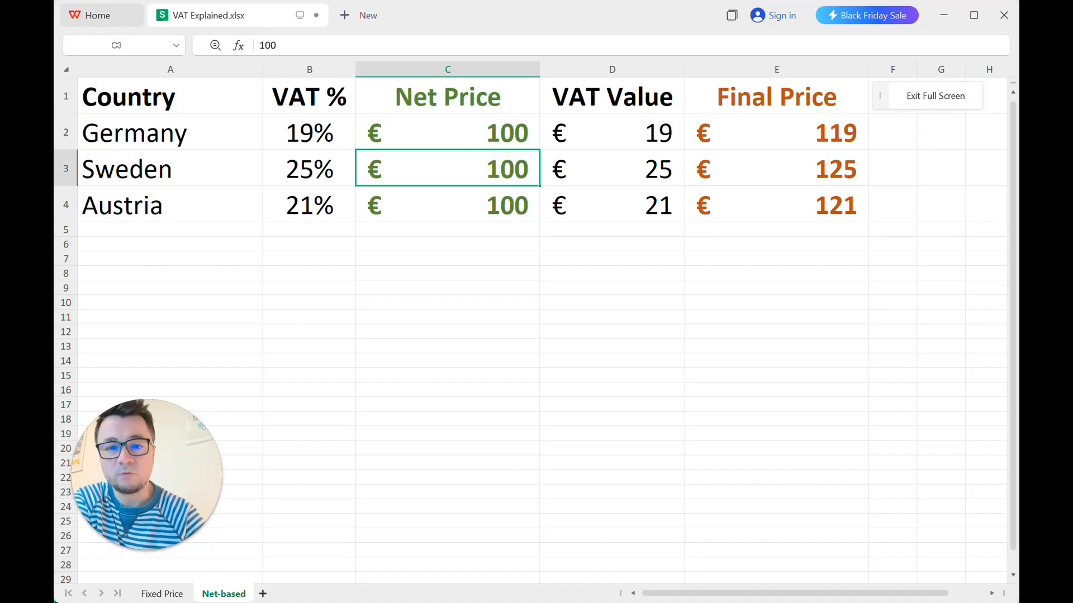
left_click(611, 168)
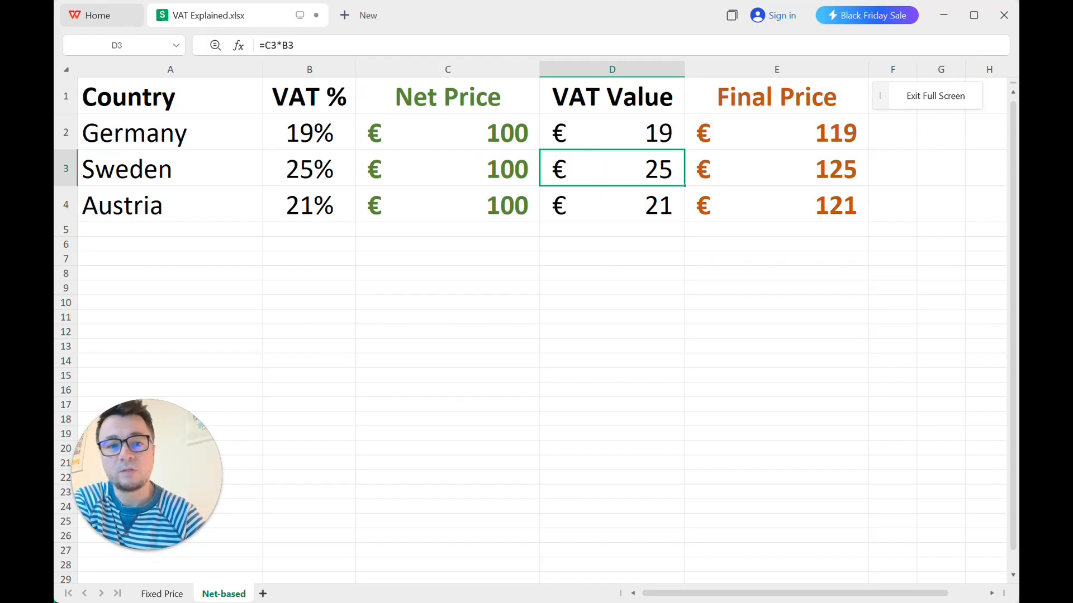
left_click(736, 165)
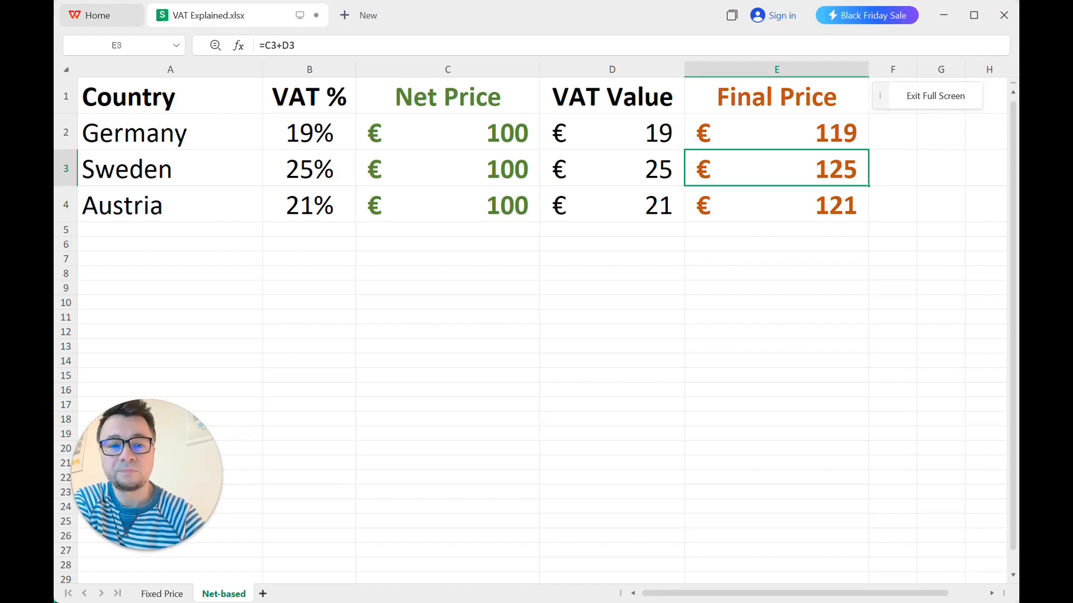
left_click(737, 204)
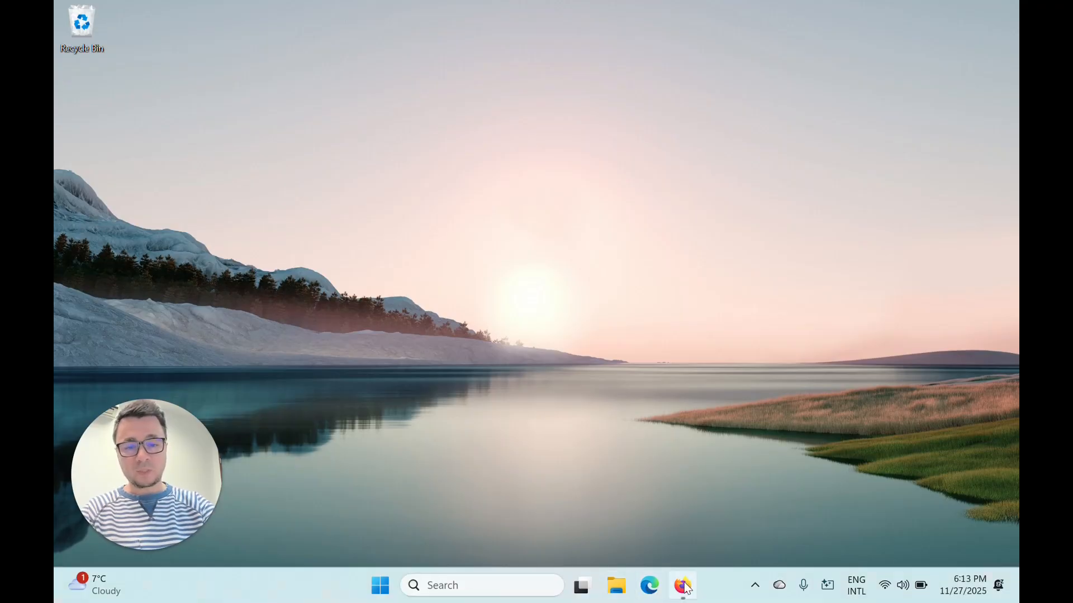
Step: Switch to the Vanilo admin in Firefox and start a new pricelist named B2B Net Prices
left_click(682, 582)
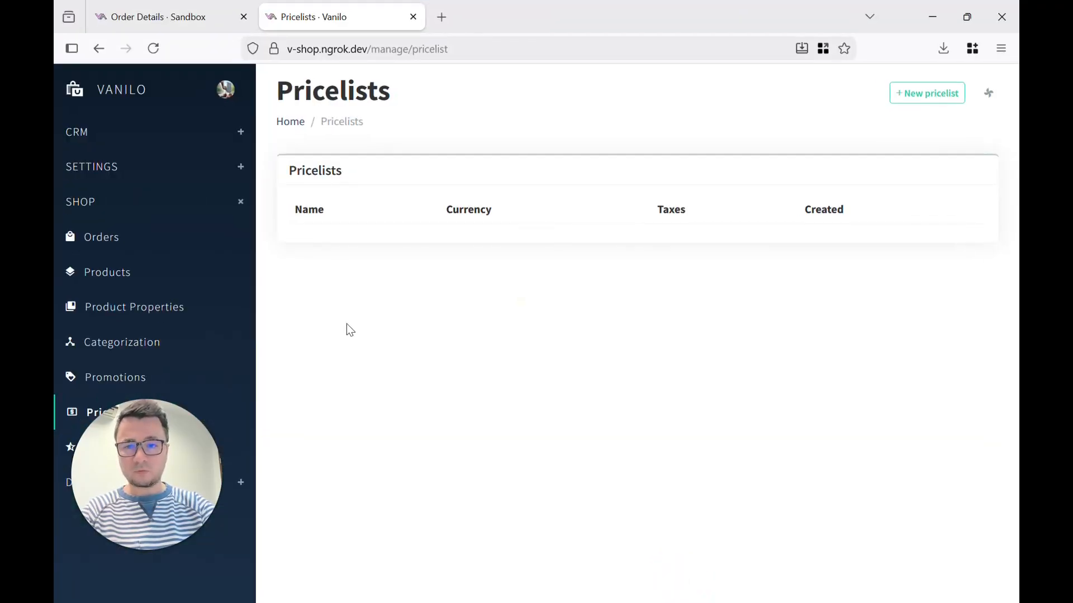
left_click(925, 94)
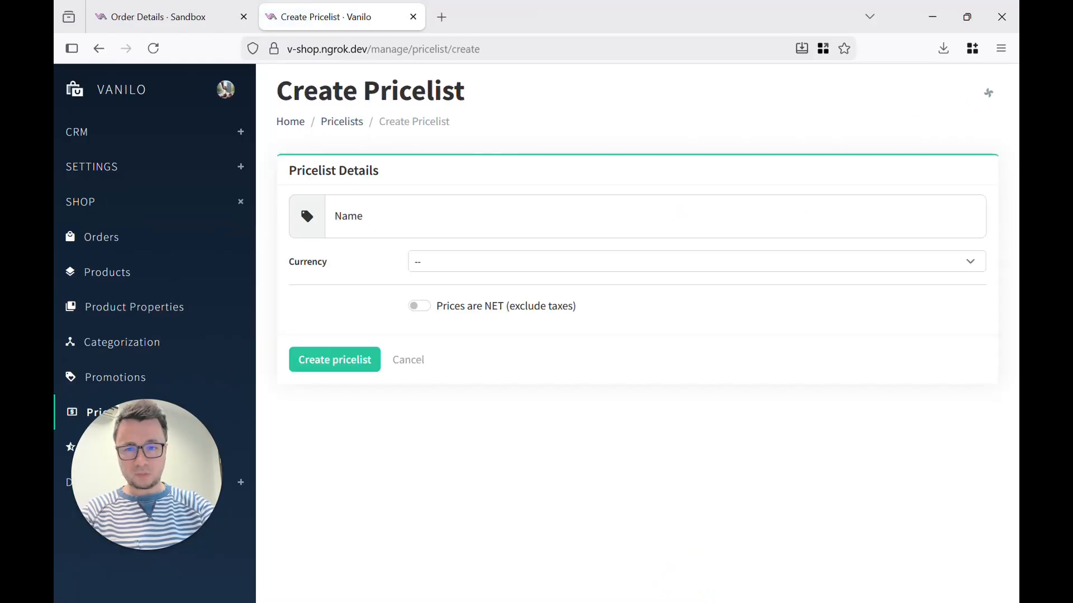
type("B2B Net Priuse")
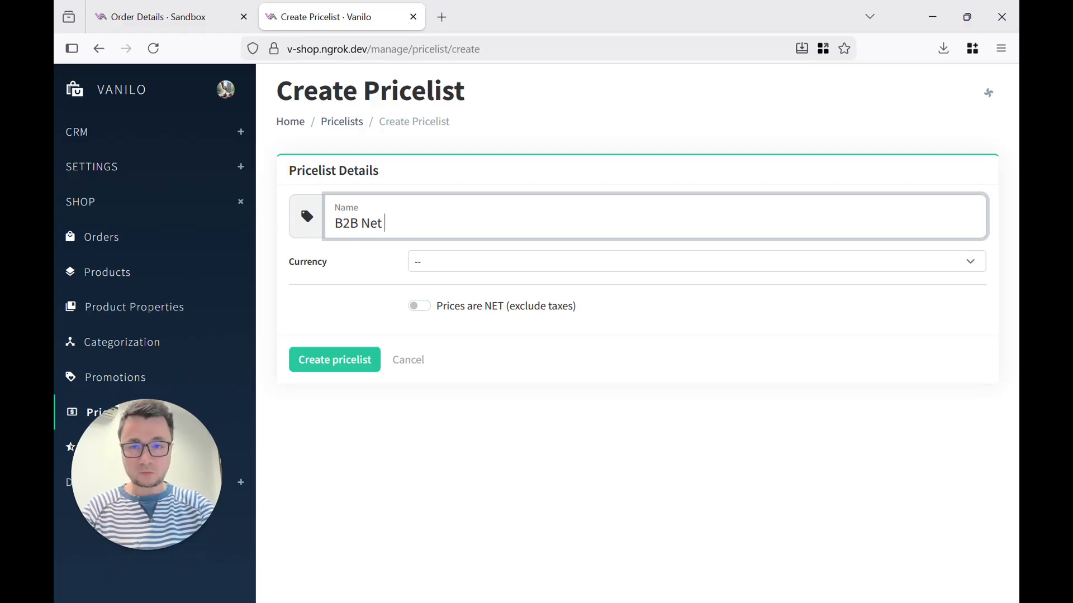
key("BackSpace")
key("BackSpace")
type("c")
key("BackSpace")
key("BackSpace")
type("ces")
Step: Set the pricelist's currency to Euro, mark its prices as NET (exclude taxes), and create it
left_click(435, 260)
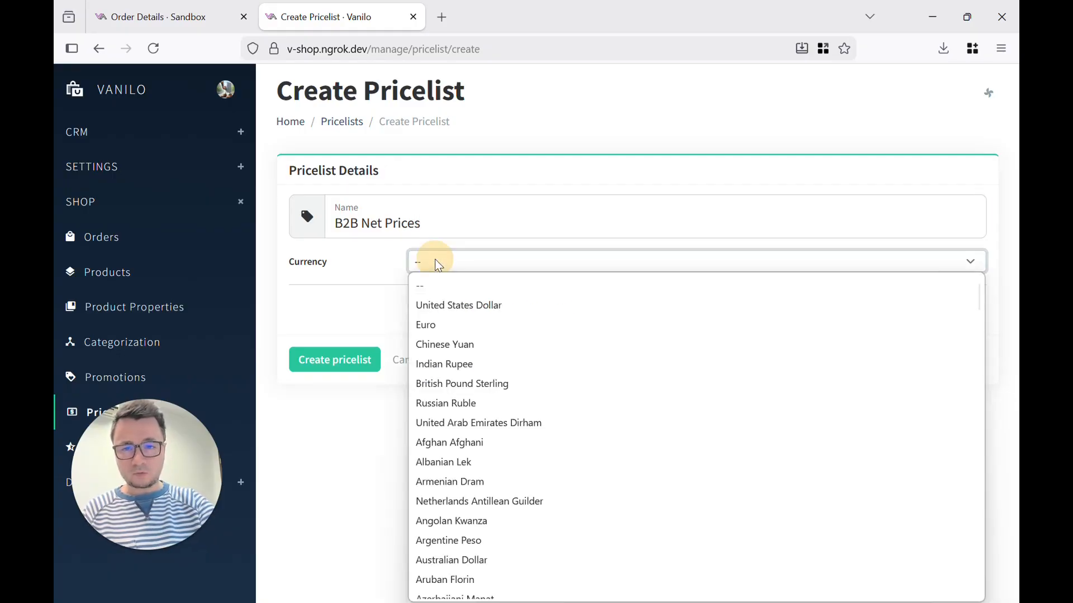
left_click(442, 323)
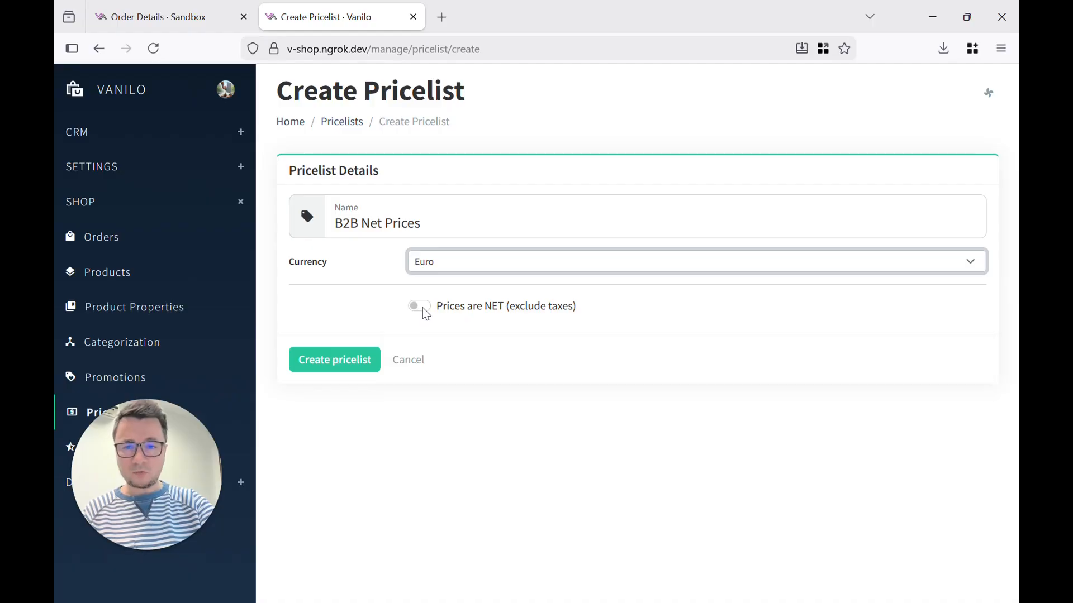
left_click(422, 307)
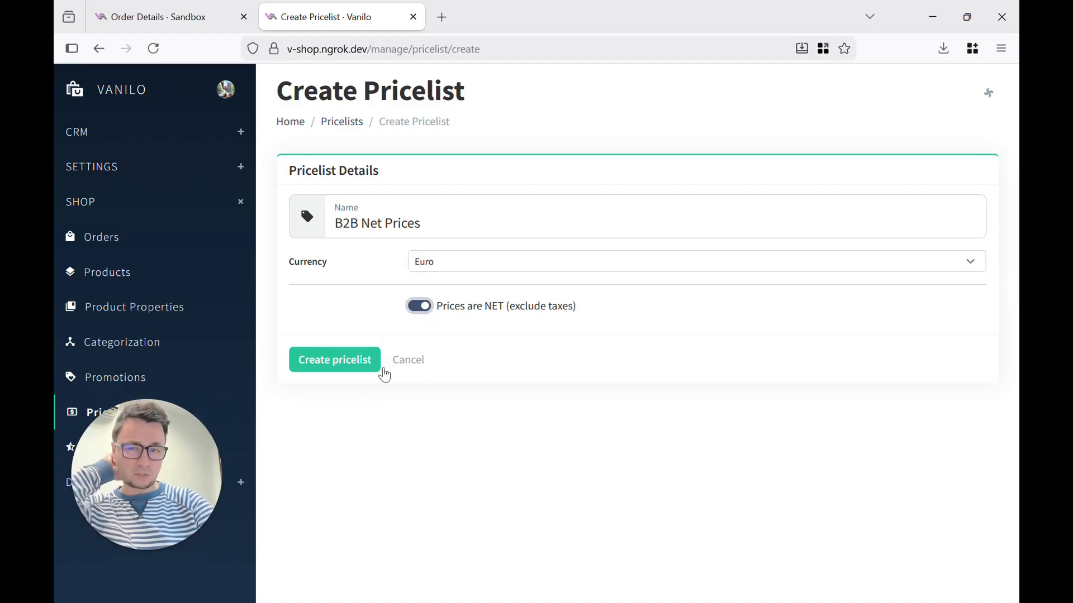
left_click(354, 363)
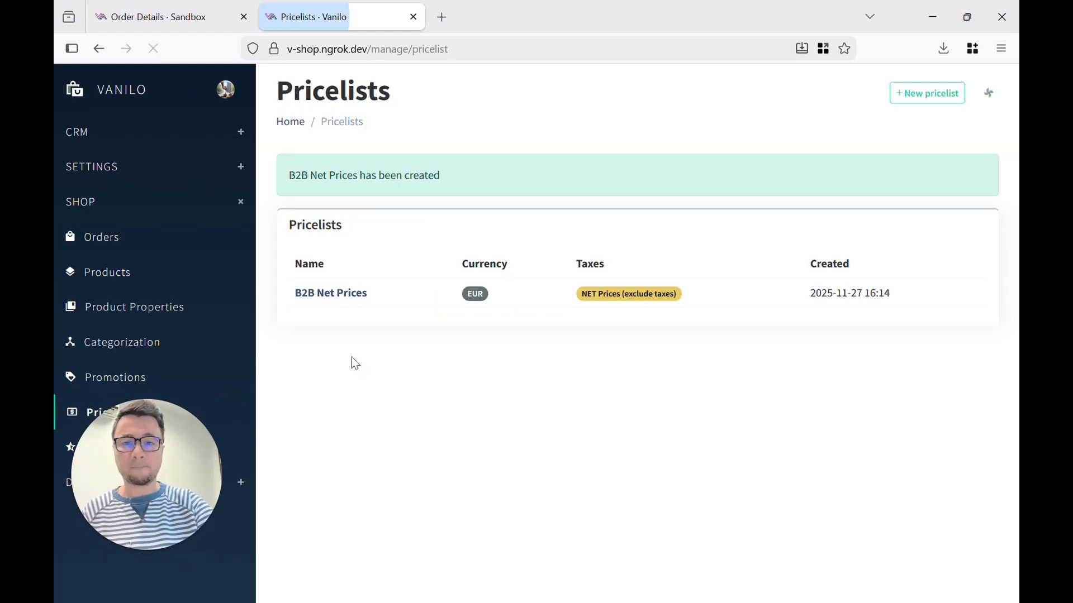
Step: Start a product price in the B2B Net Prices pricelist and select Brr Brr Patapim by looking up SKU BBP6
left_click(342, 297)
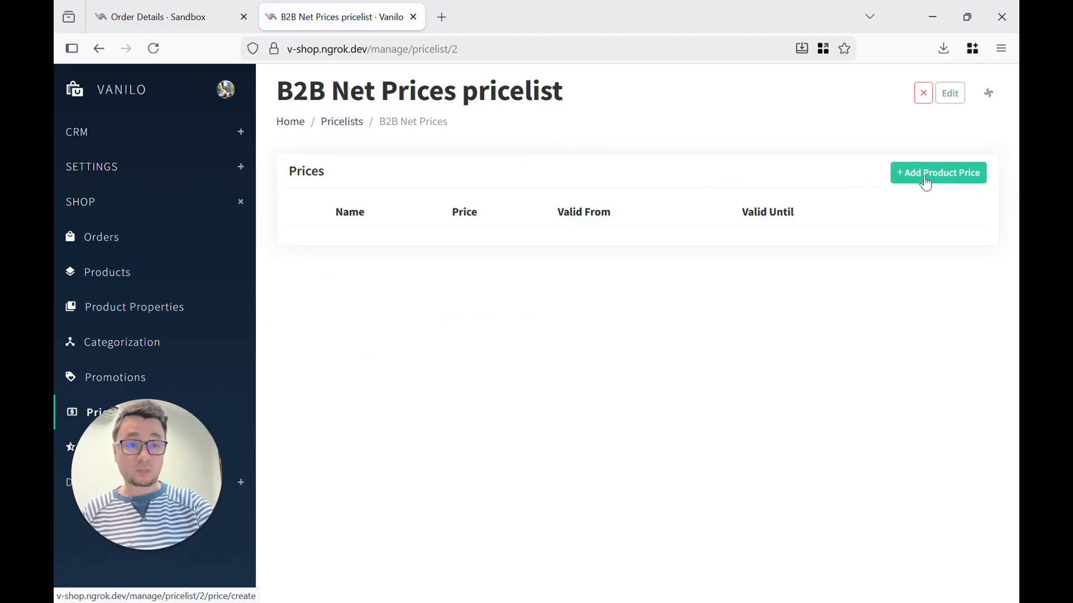
left_click(925, 179)
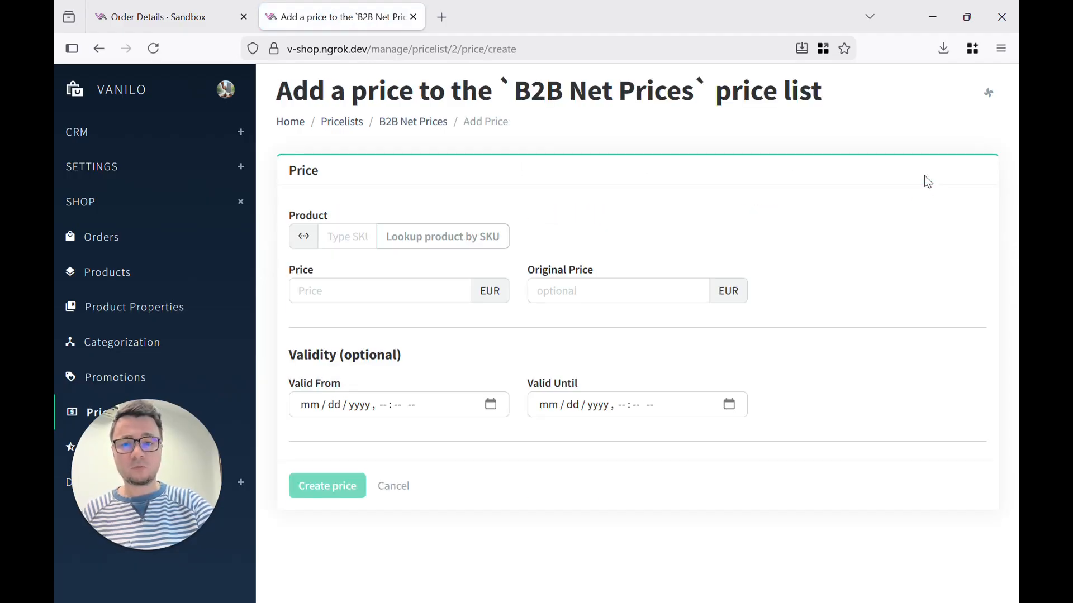
left_click(345, 233)
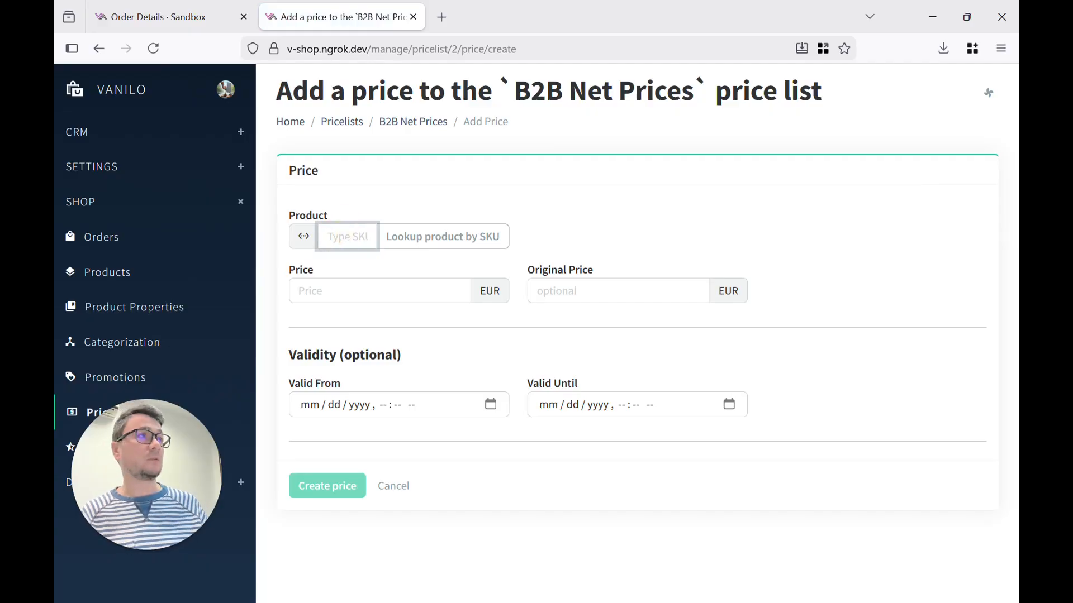
type("BBP6")
left_click(414, 241)
left_click(575, 240)
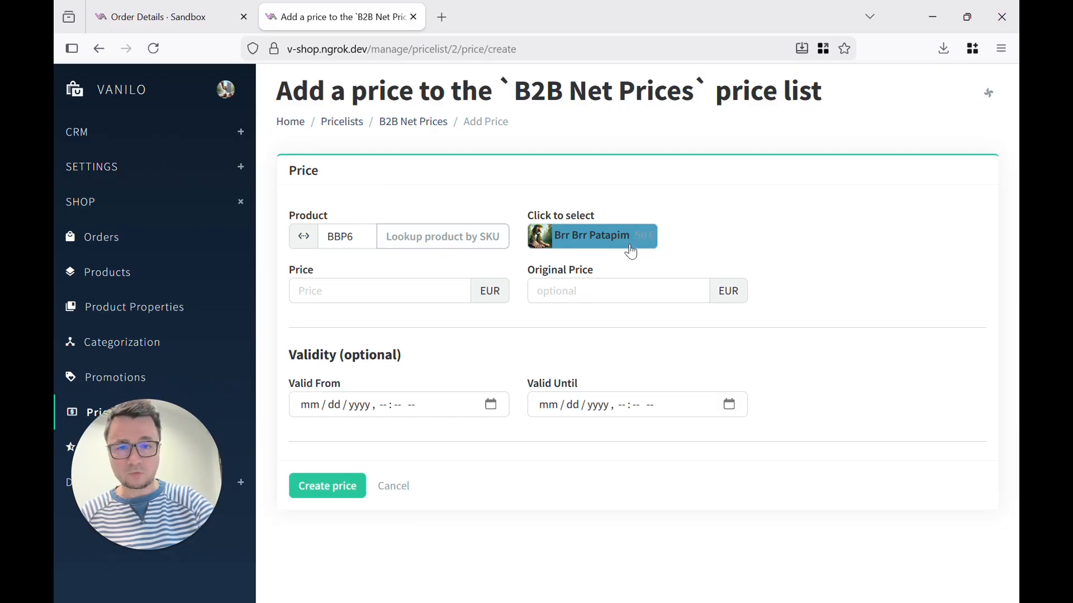
Step: Set the Brr Brr Patapim price to 42.02 EUR and create the price entry
left_click(400, 289)
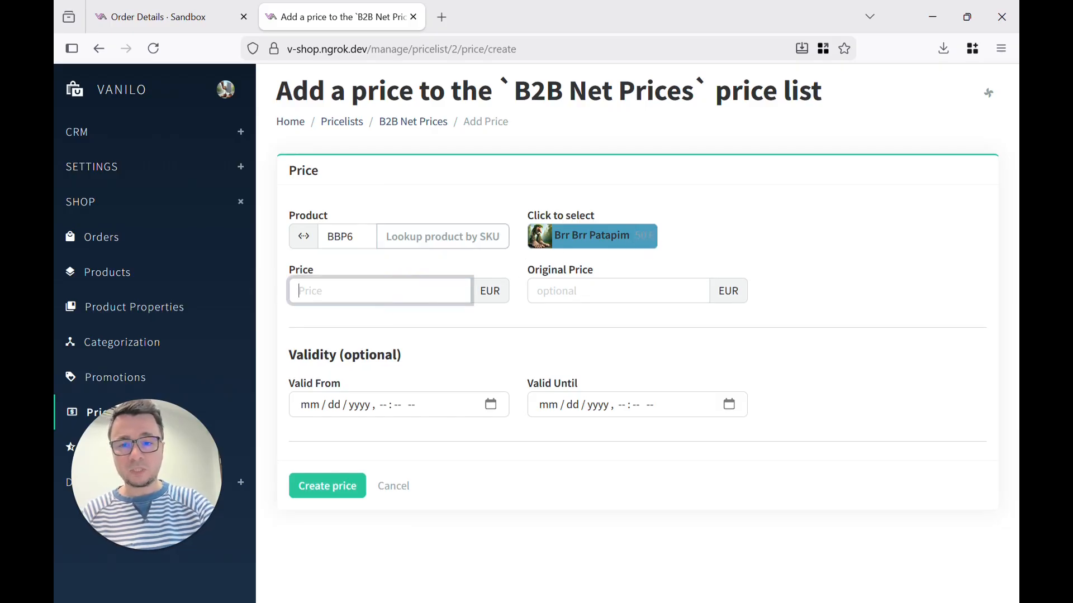
type("42.02")
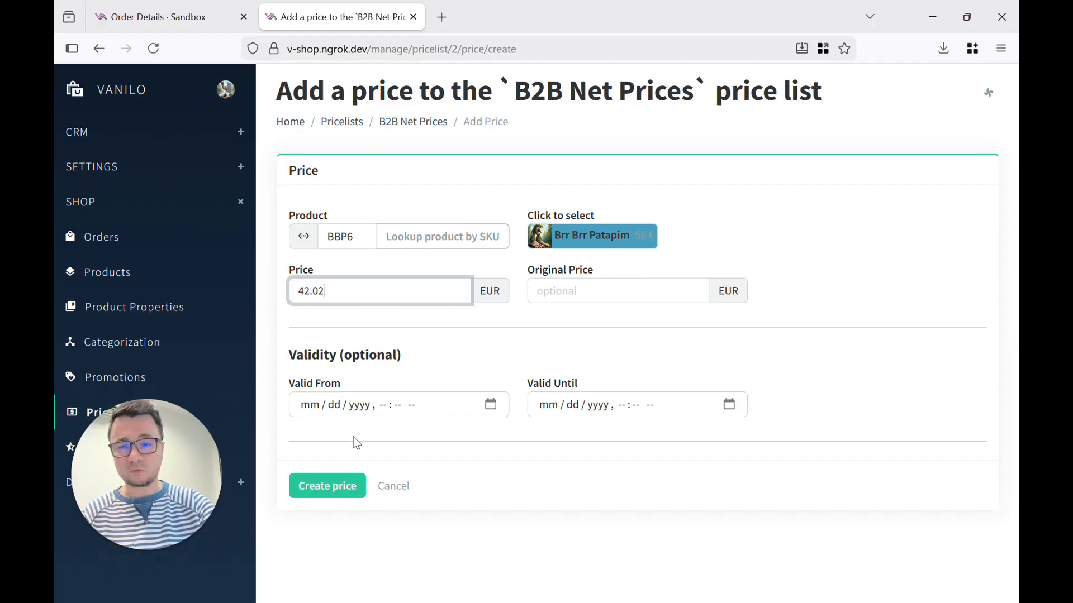
left_click(333, 487)
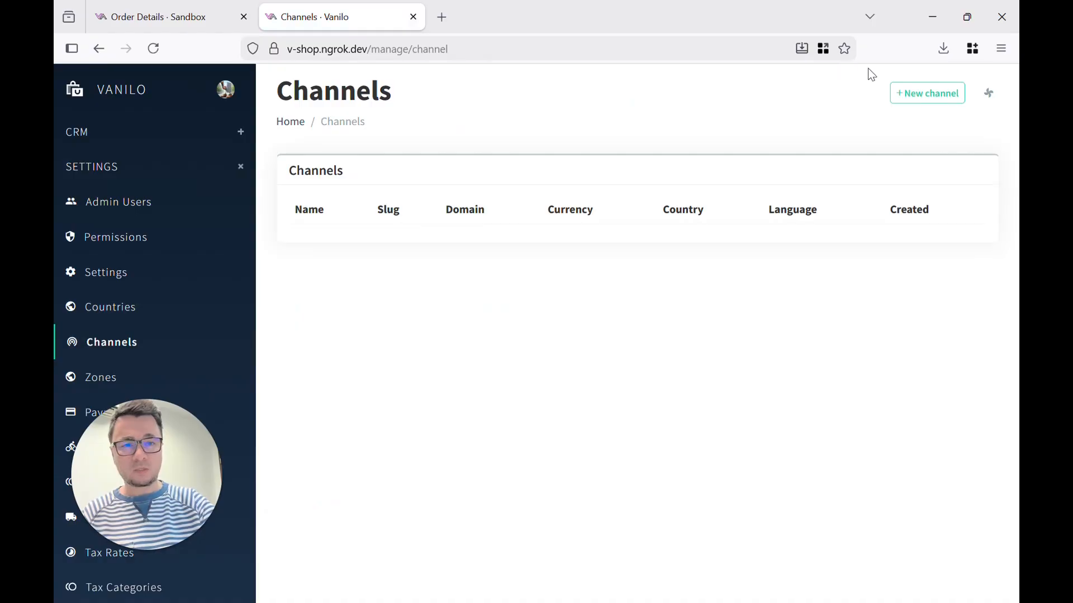
Step: Create a B2B channel with Euro currency, country Germany, German language, domain v-shop.ngrok.dev and the B2B Net Prices pricelist
left_click(905, 100)
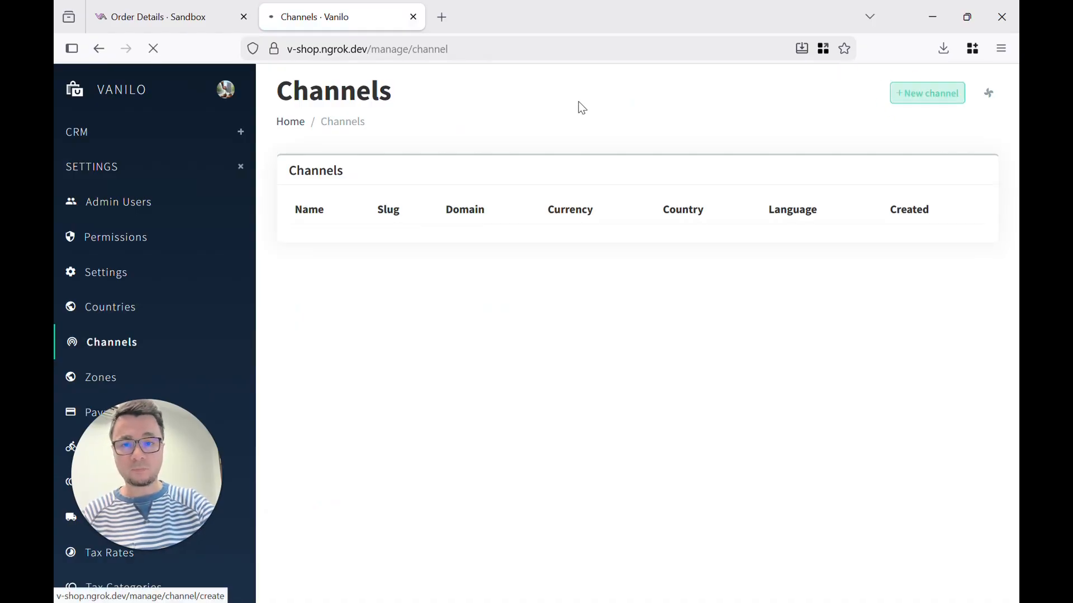
type("b2b")
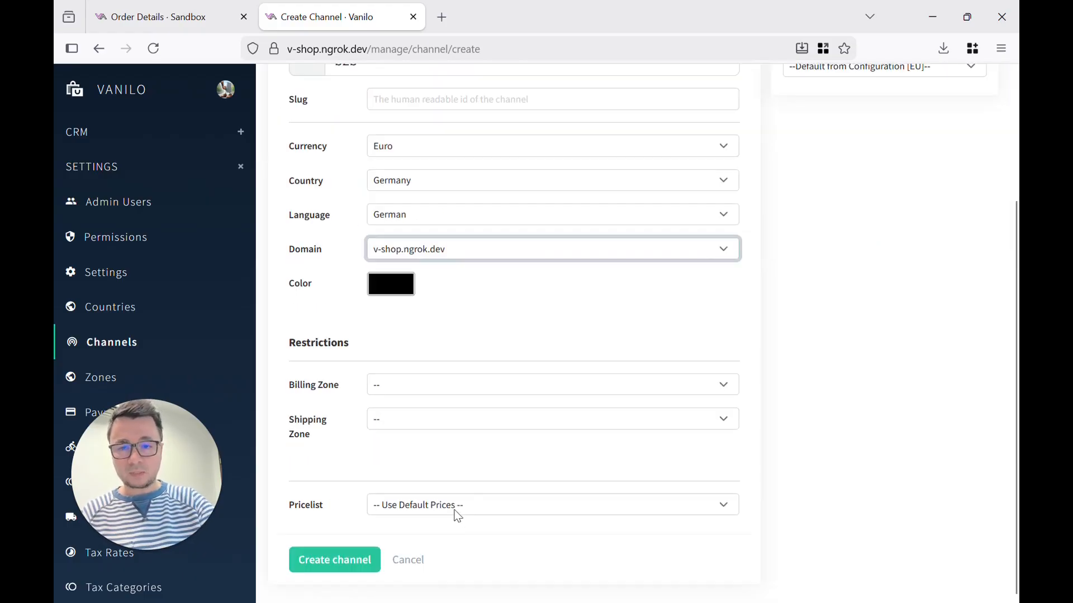
left_click(455, 506)
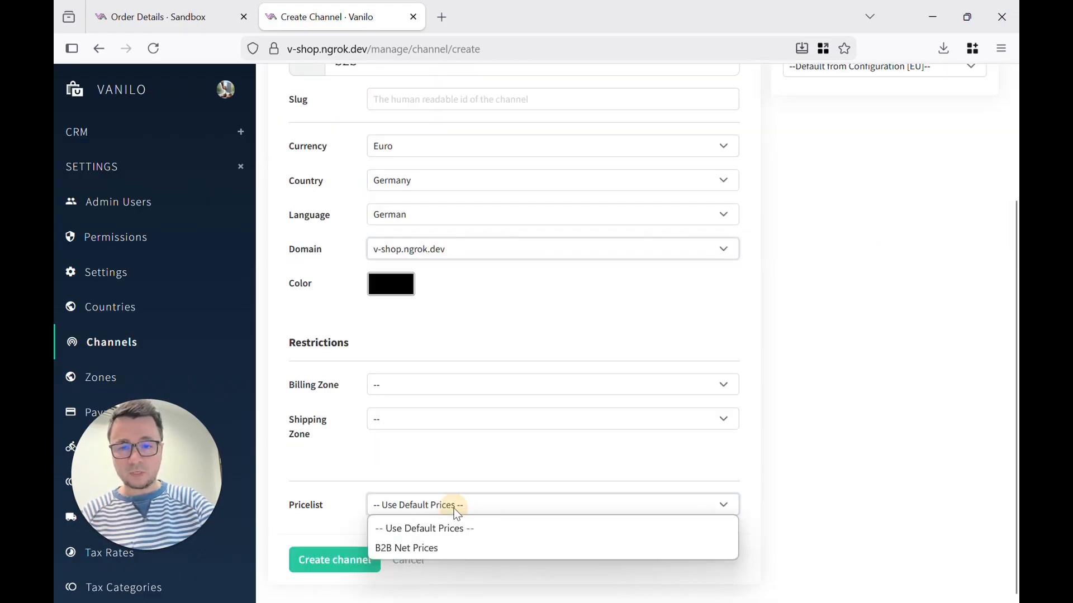
left_click(428, 548)
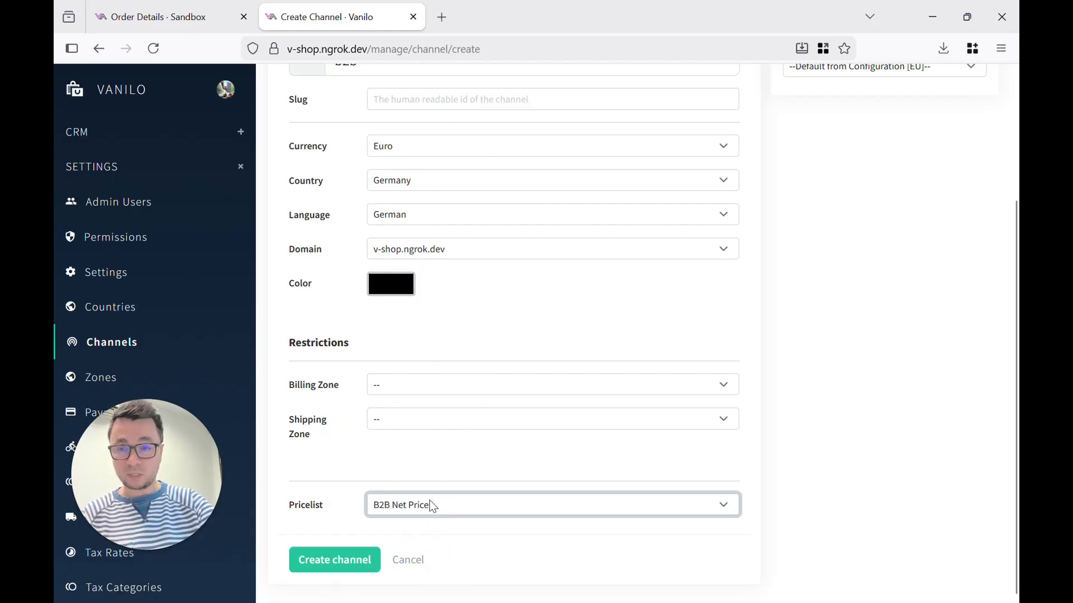
left_click(346, 567)
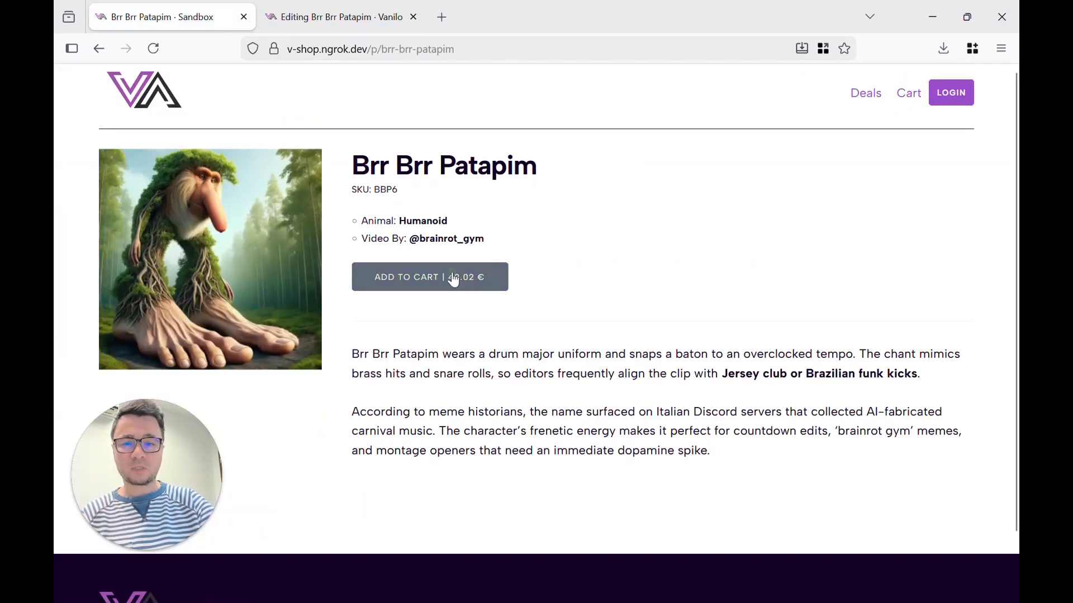
Step: Take Brr Brr Patapim from its storefront product page to checkout and set the billing country to Germany
left_click(454, 282)
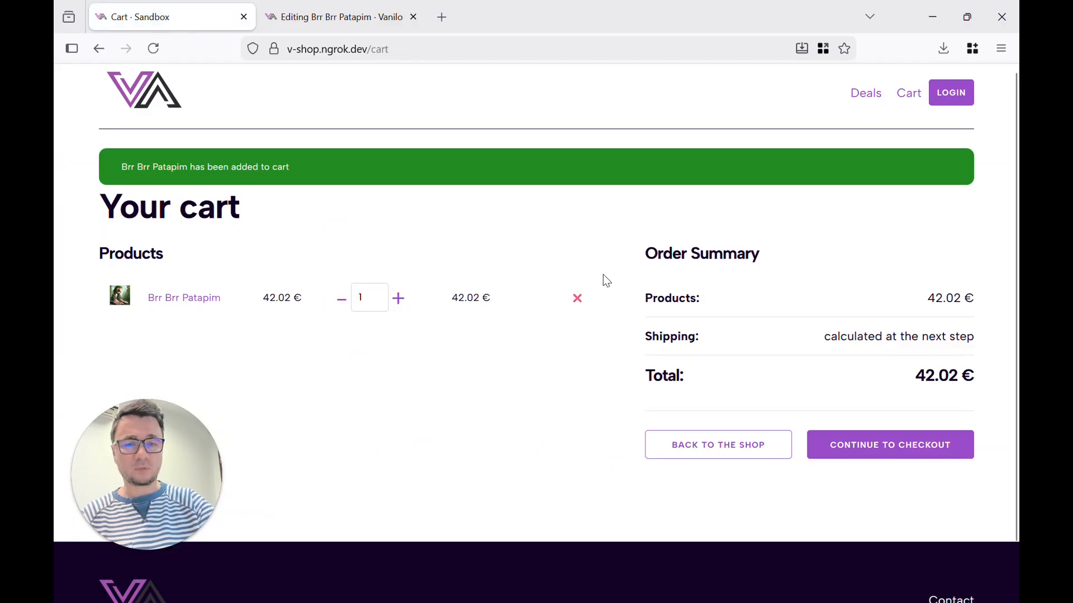
left_click(899, 448)
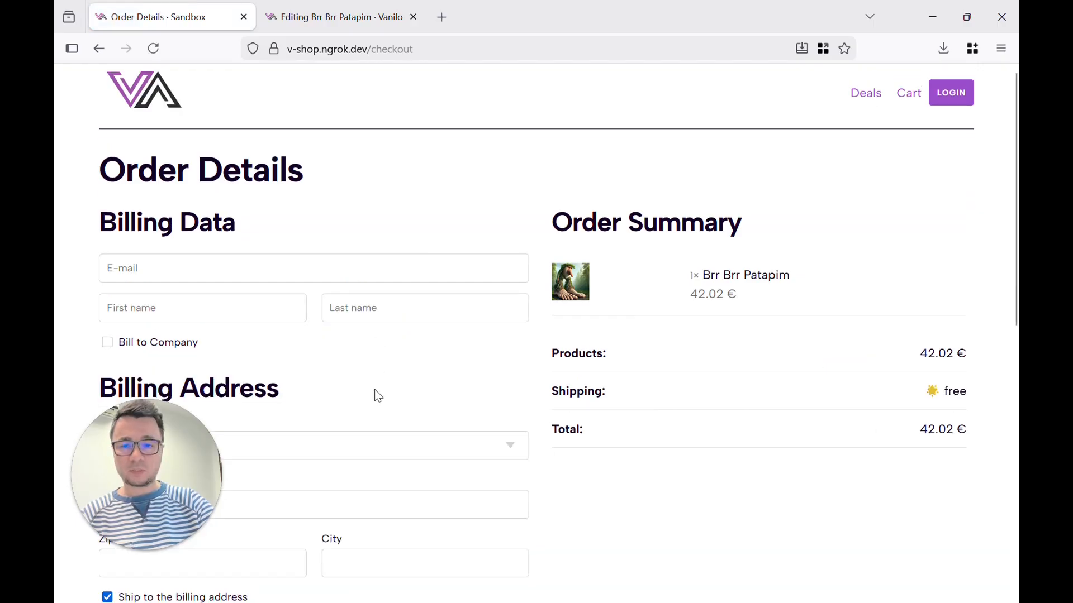
left_click(348, 449)
type("ger")
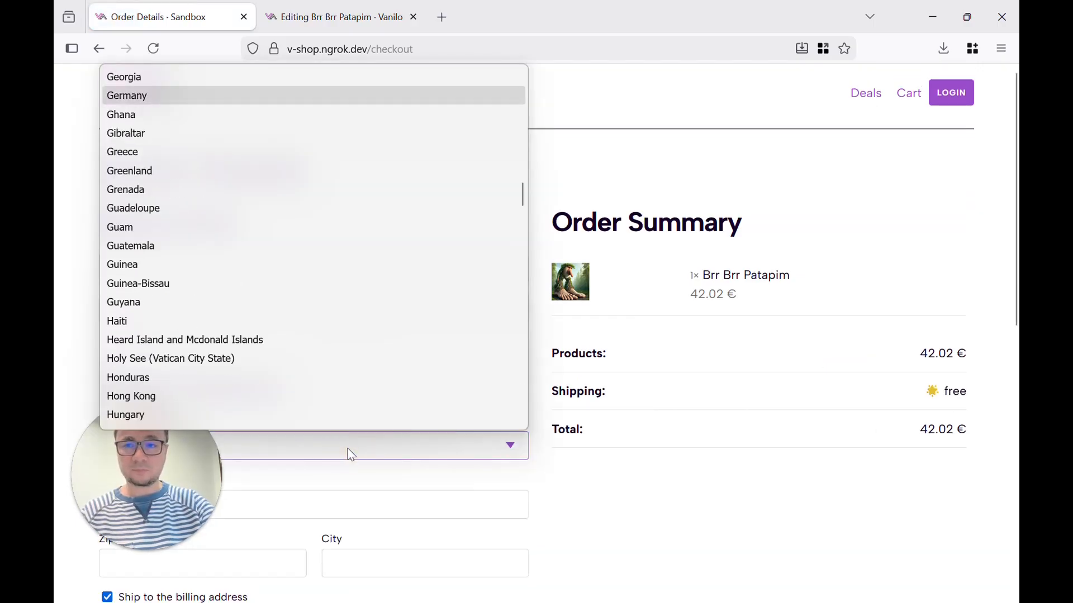
key("Return")
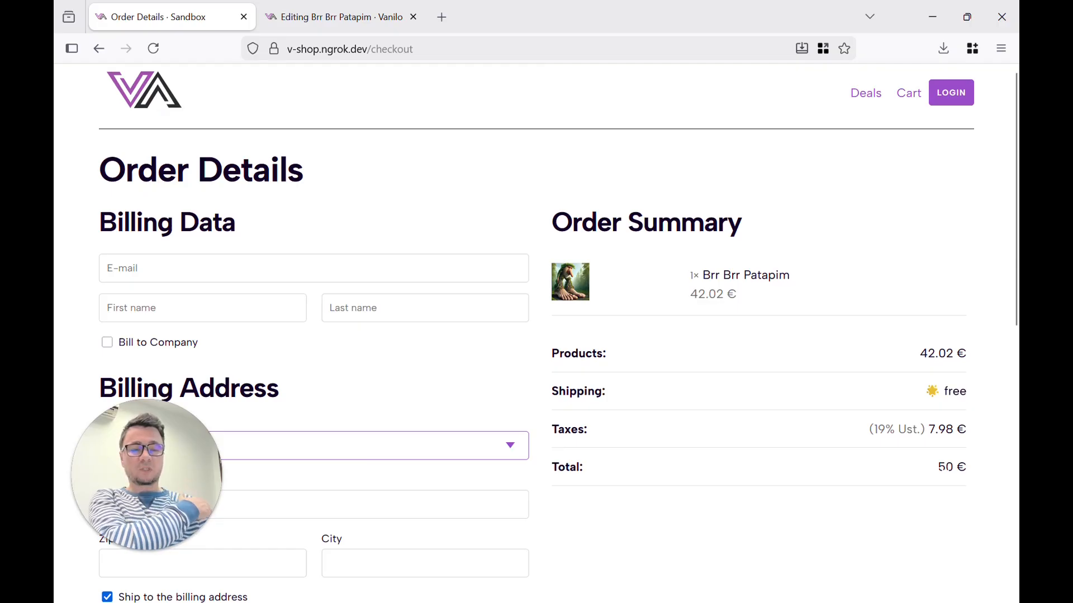
Step: Check the checkout taxes on the net price with the billing country set to Sweden and to Austria
left_click(441, 451)
type("swe")
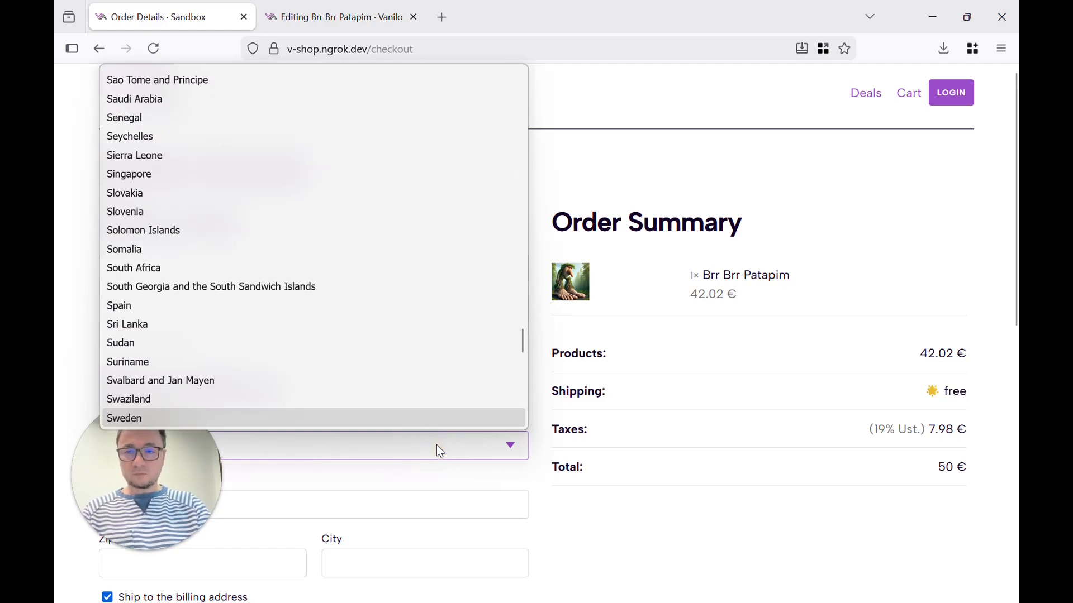
key("Return")
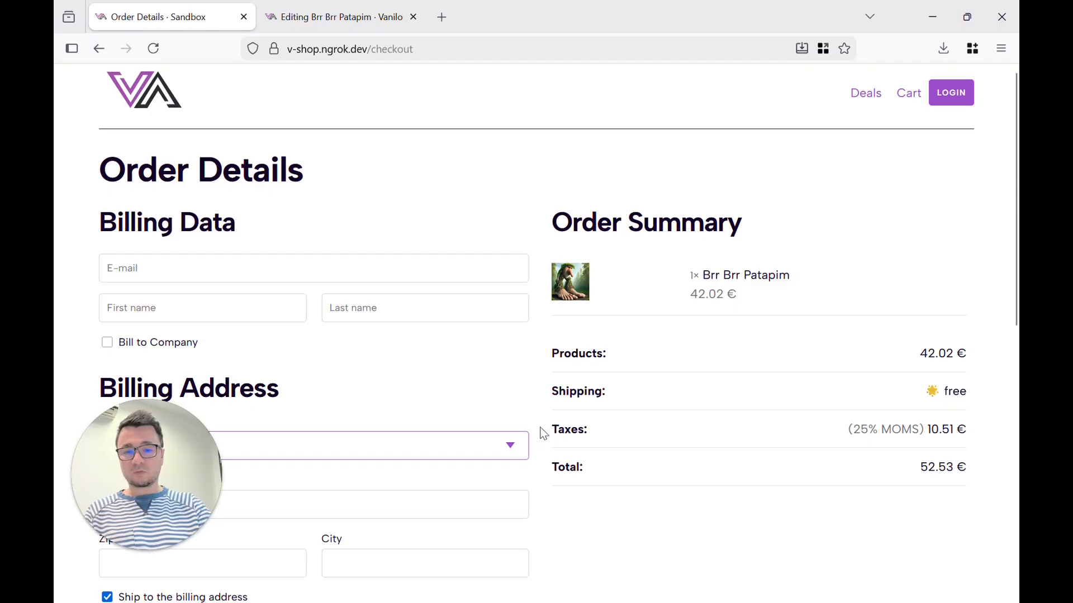
left_click(487, 448)
type("au")
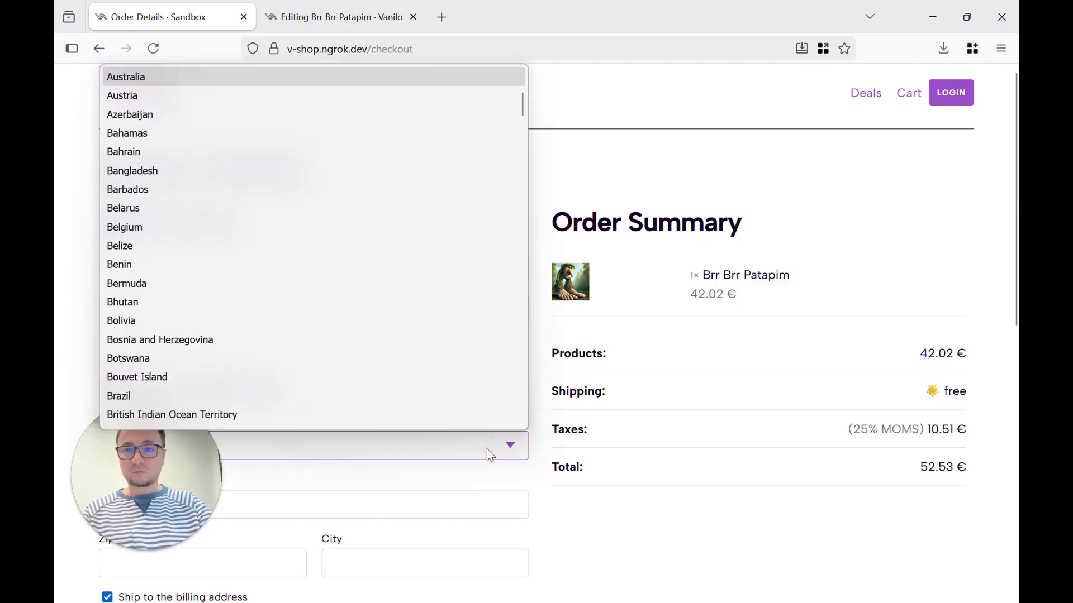
key("Down")
key("Return")
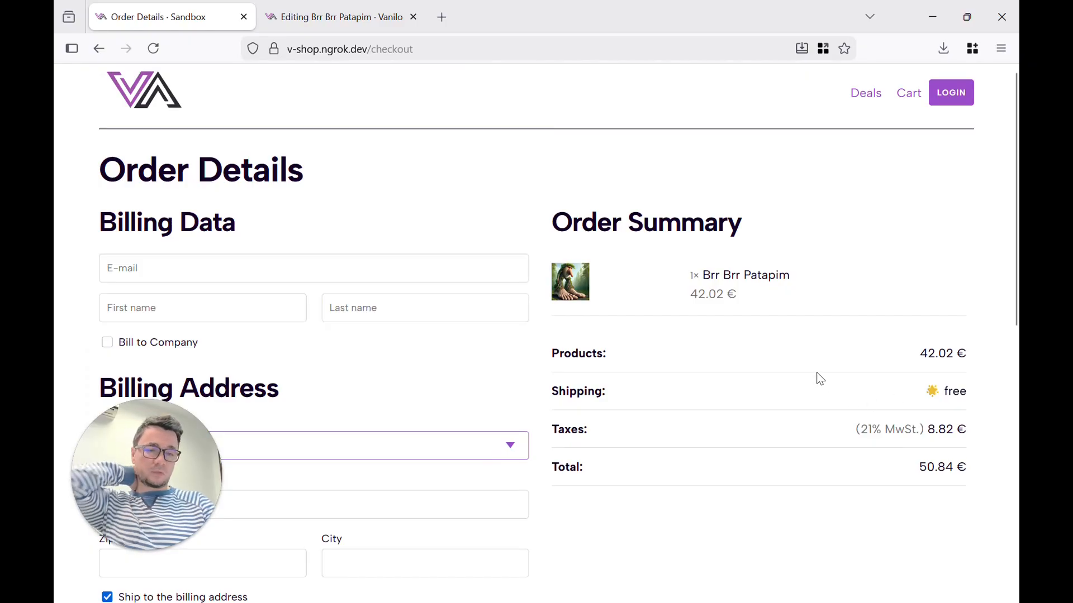
Step: Set the checkout's billing country to Romania and check the taxes added to the net price
left_click(423, 444)
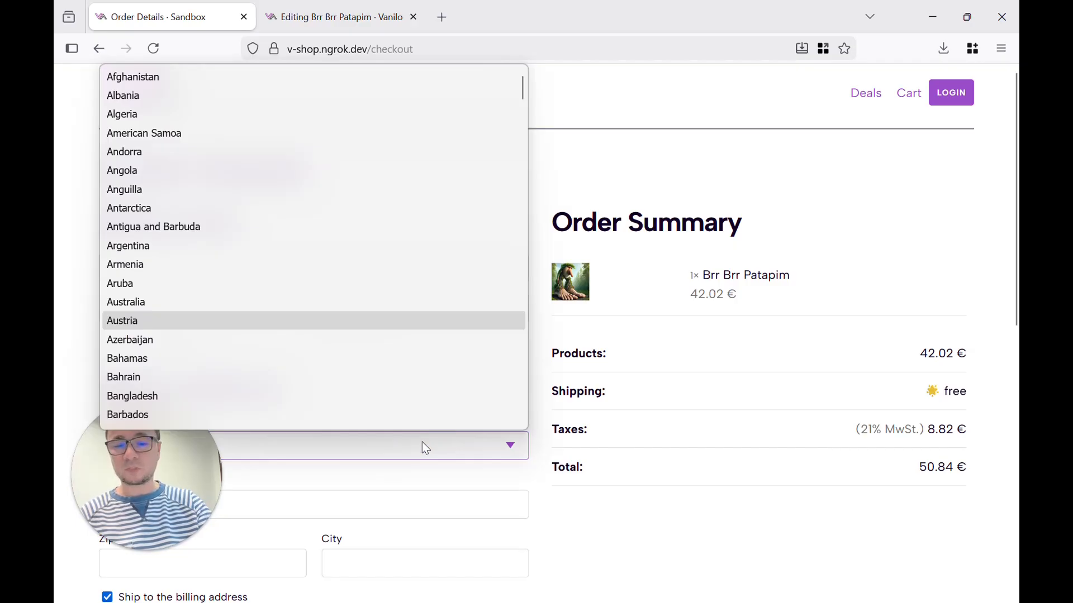
key("r")
key("Return")
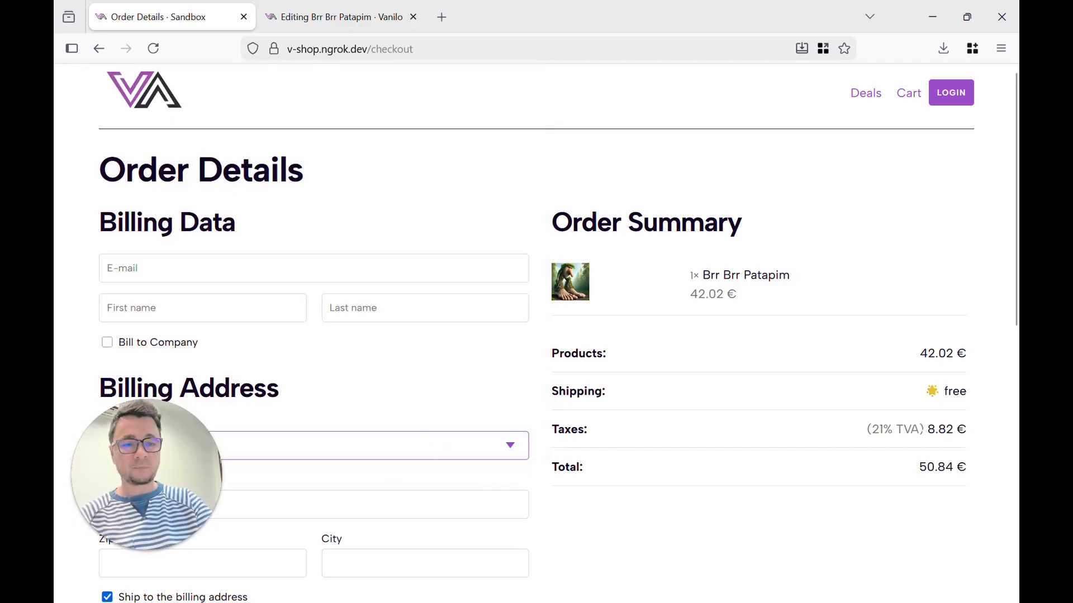